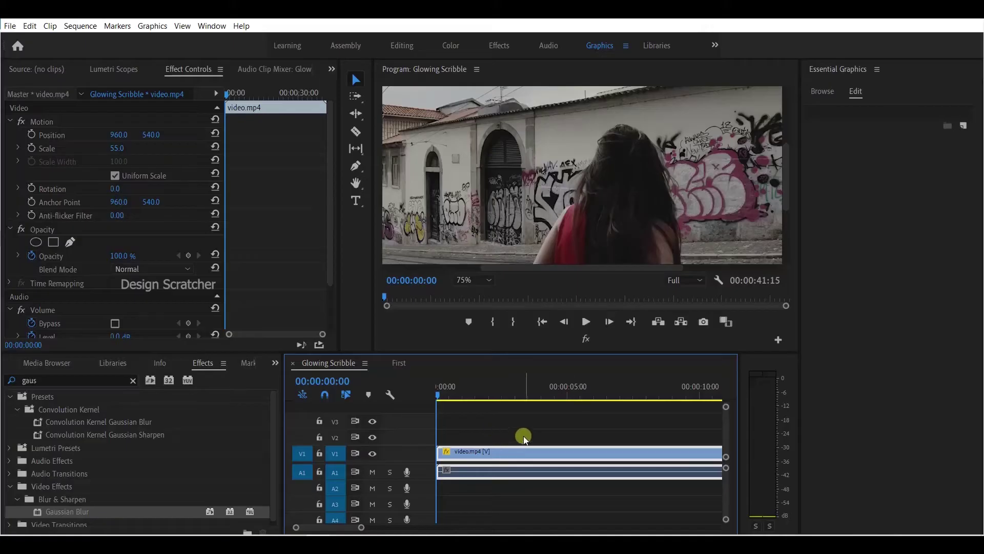
# At 00:00:02:14, start an orange-stroked Pen path along the lower edge of the graffiti beside the woman, with no clip selected.
pyautogui.moveTo(439, 393); pyautogui.dragTo(507, 396)
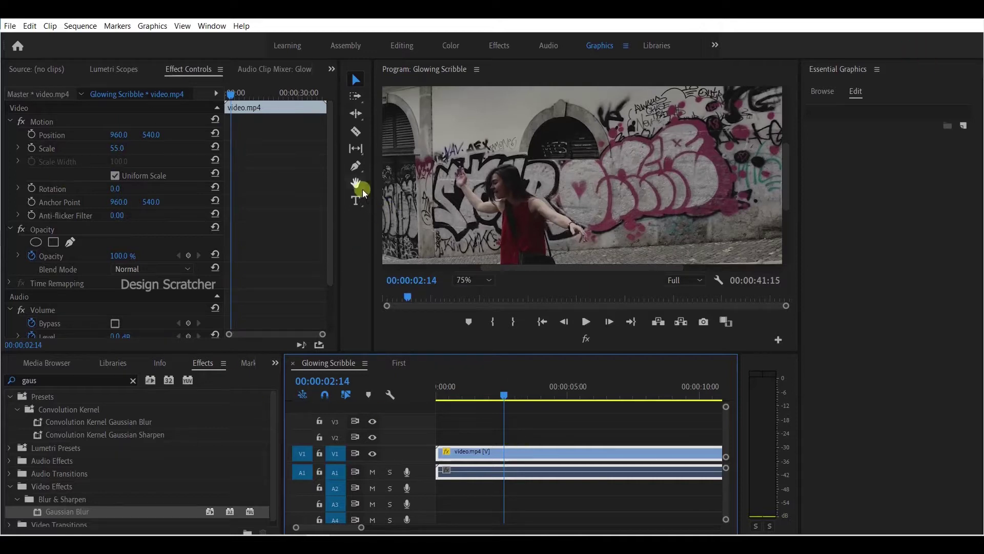
pyautogui.click(356, 165)
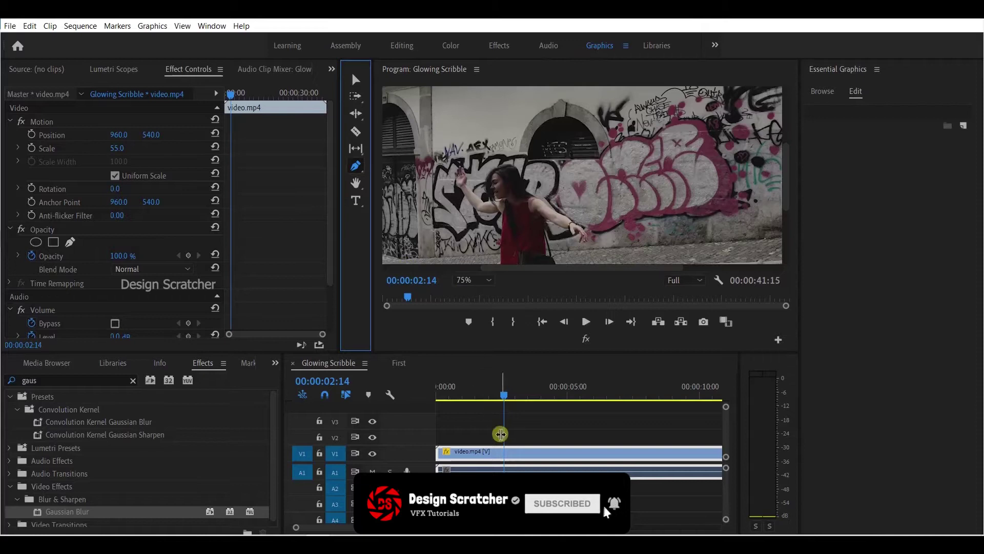
pyautogui.click(500, 434)
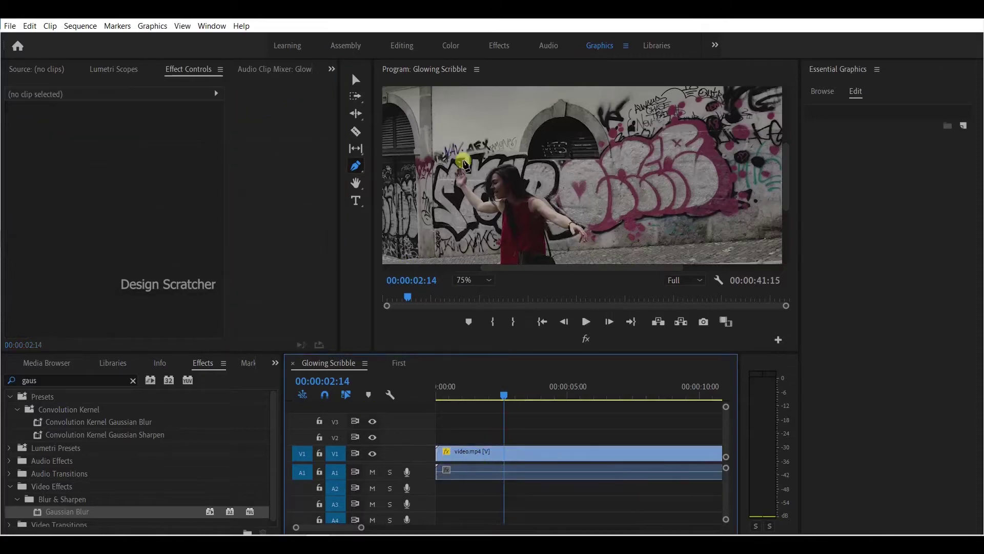
pyautogui.click(496, 230)
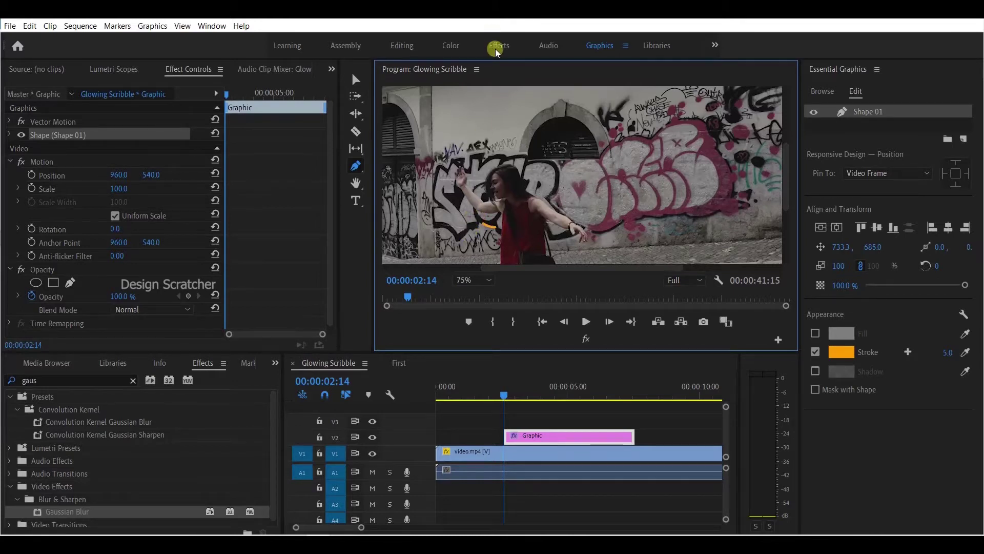
# Continue the Pen path around the outer edge of the graffiti lettering, ending it at the woman's outstretched hand as an open outline.
pyautogui.click(451, 48)
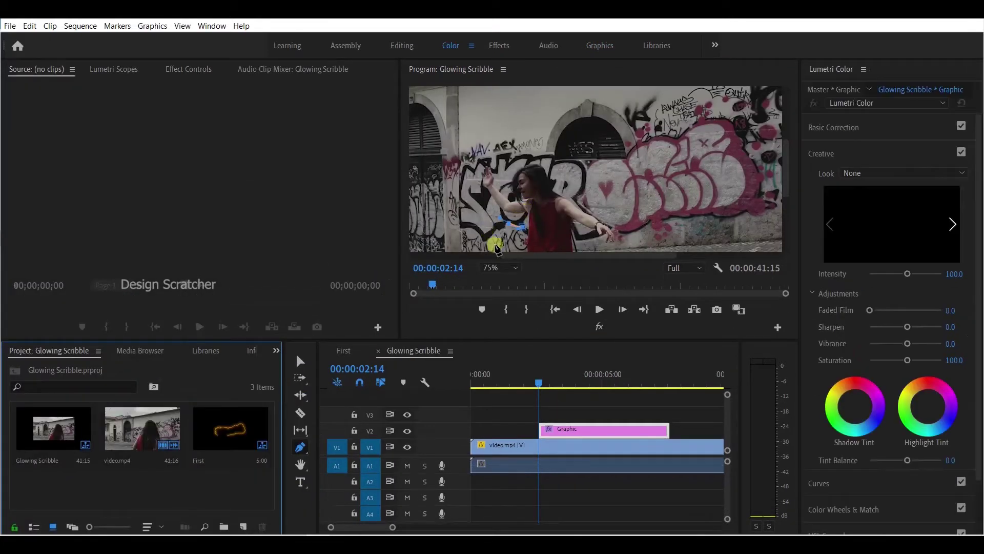
pyautogui.click(497, 229)
pyautogui.click(483, 239)
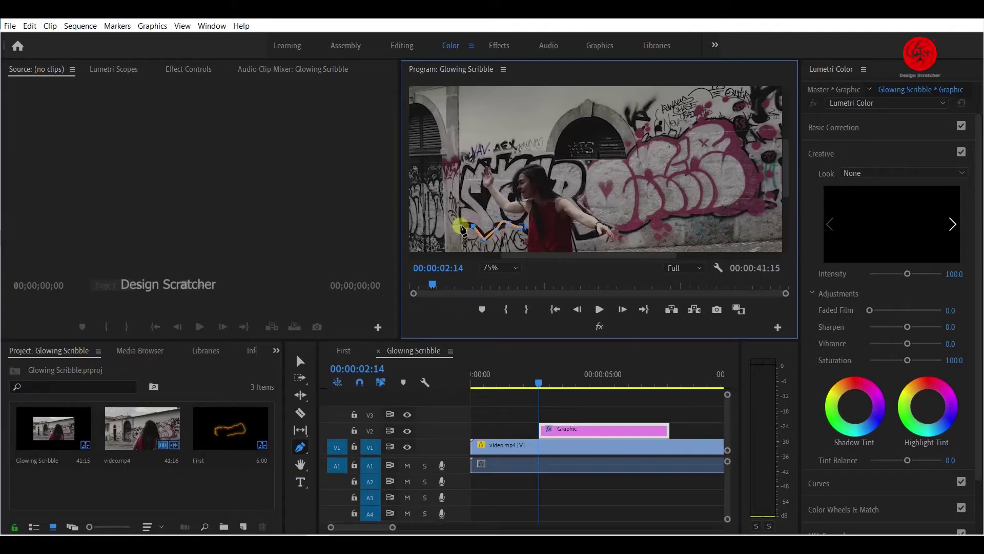
pyautogui.click(460, 225)
pyautogui.click(460, 208)
pyautogui.click(472, 208)
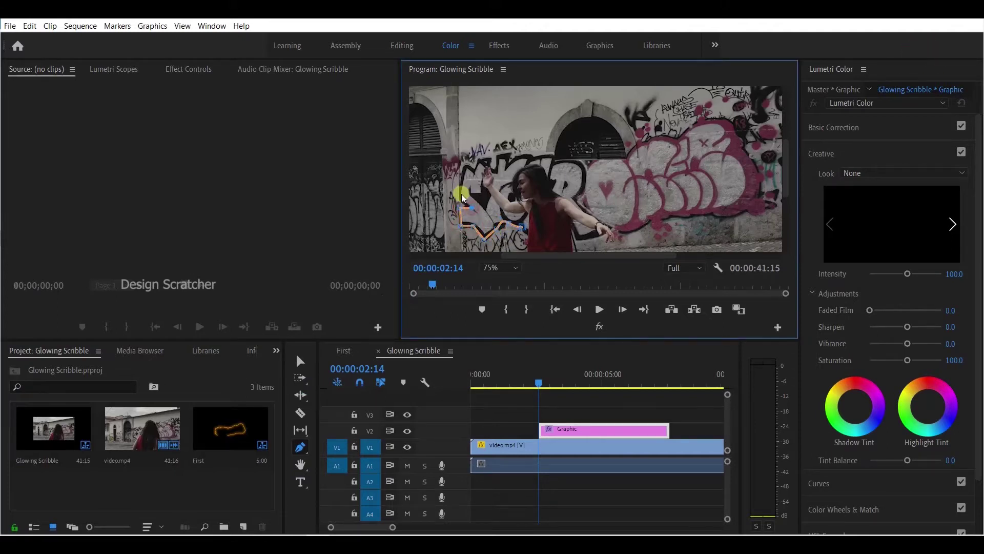
pyautogui.click(462, 195)
pyautogui.click(464, 174)
pyautogui.click(481, 159)
pyautogui.click(497, 168)
pyautogui.click(506, 167)
pyautogui.click(536, 157)
pyautogui.click(554, 154)
pyautogui.moveTo(575, 163)
pyautogui.mouseDown()
pyautogui.moveTo(648, 141)
pyautogui.moveTo(729, 122)
pyautogui.moveTo(761, 187)
pyautogui.moveTo(732, 218)
pyautogui.moveTo(598, 232)
pyautogui.mouseUp()
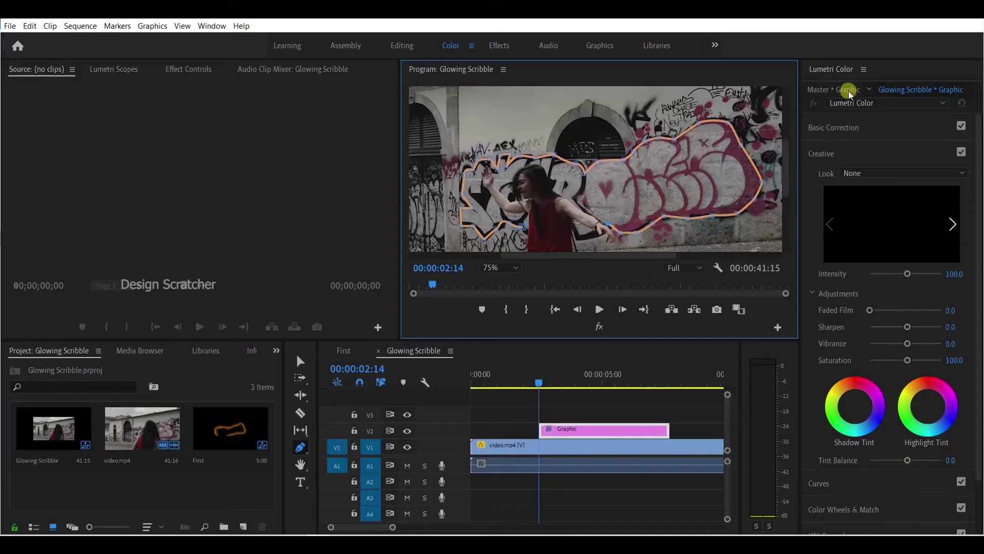
# Return to the Graphics workspace and examine the fill and stroke settings of Shape 01.
pyautogui.click(600, 46)
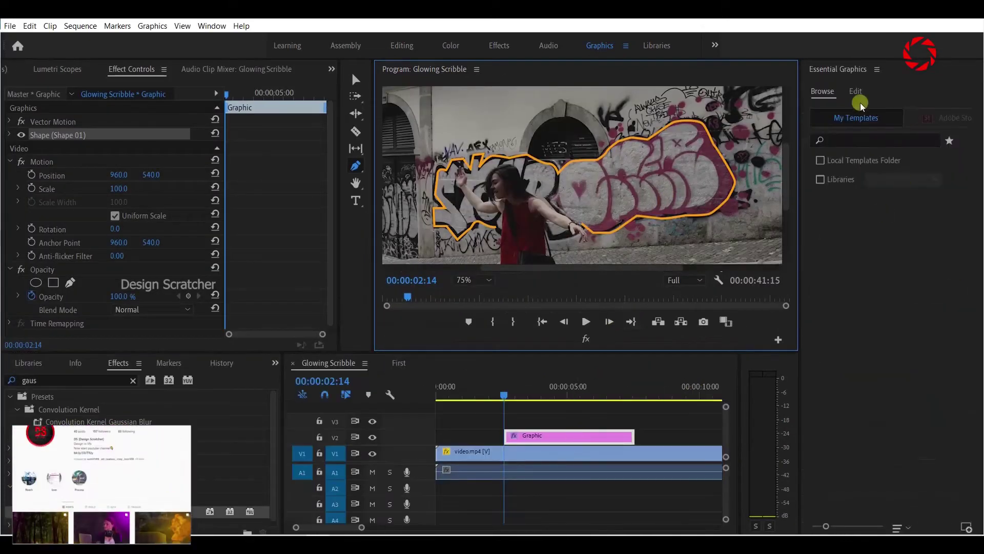
pyautogui.click(856, 93)
pyautogui.click(860, 122)
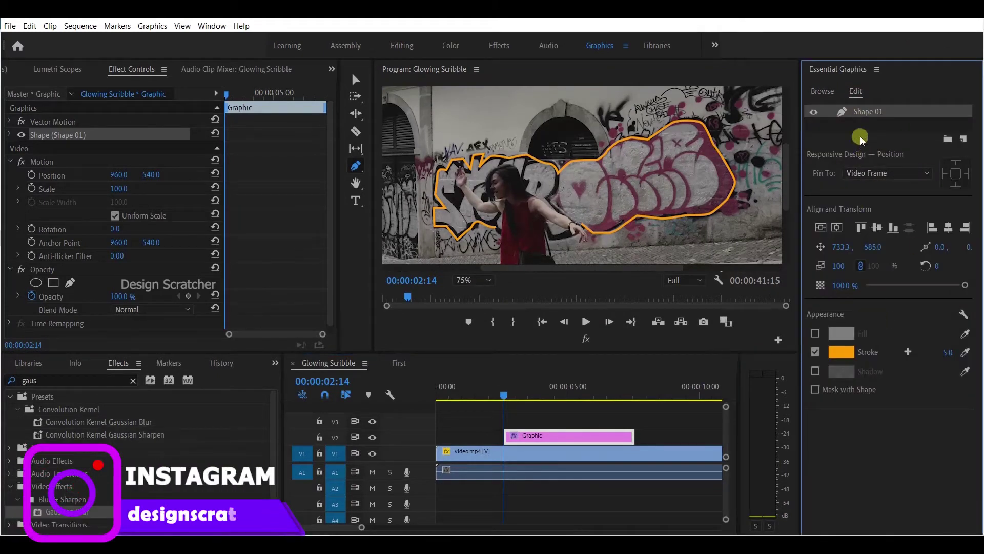
pyautogui.click(869, 113)
pyautogui.click(869, 112)
pyautogui.click(866, 353)
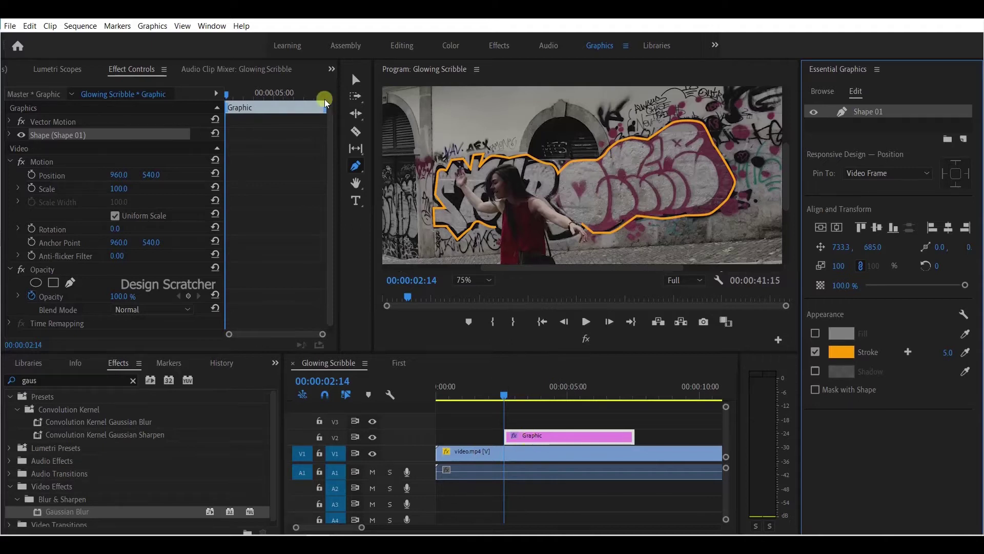
# Nest the outline graphic clip into a sequence named First Scribble.
pyautogui.click(354, 81)
pyautogui.rightClick(537, 434)
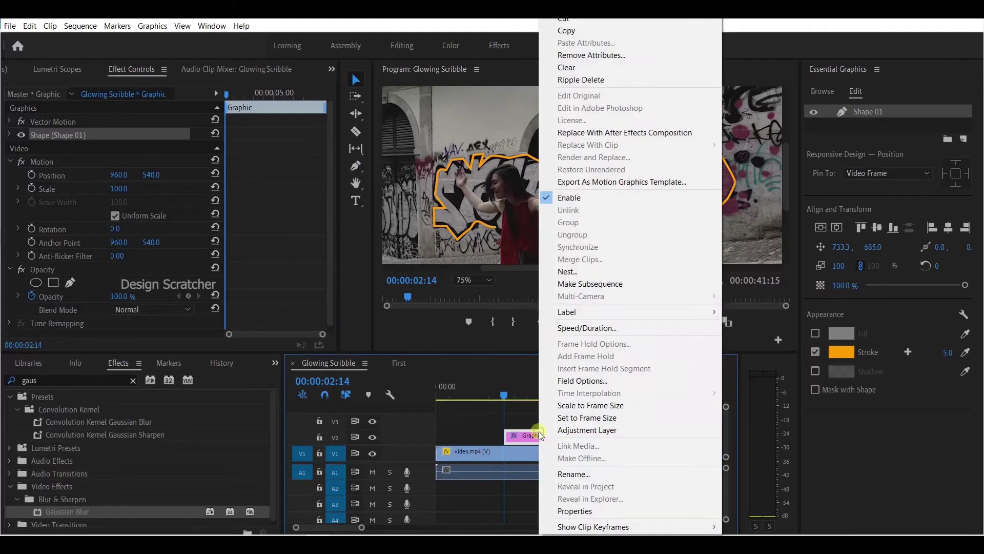
pyautogui.click(557, 272)
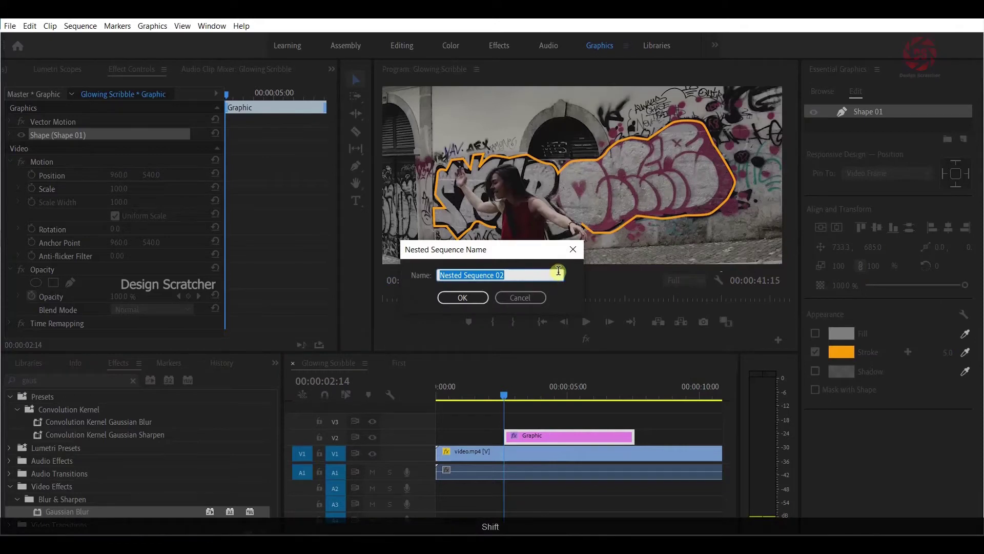
pyautogui.write('D')
pyautogui.press('BackSpace')
pyautogui.press('BackSpace')
pyautogui.write('First Scri')
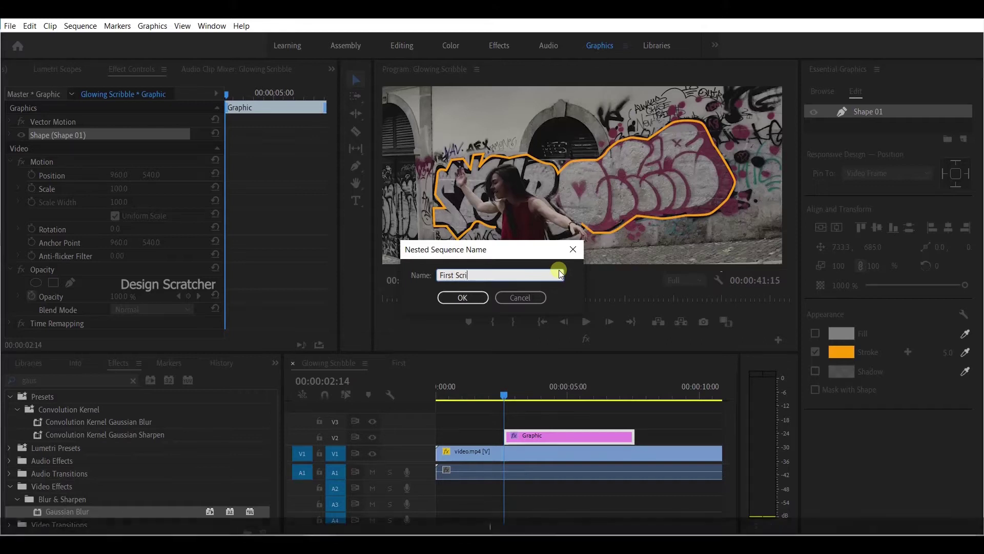
pyautogui.write('bble')
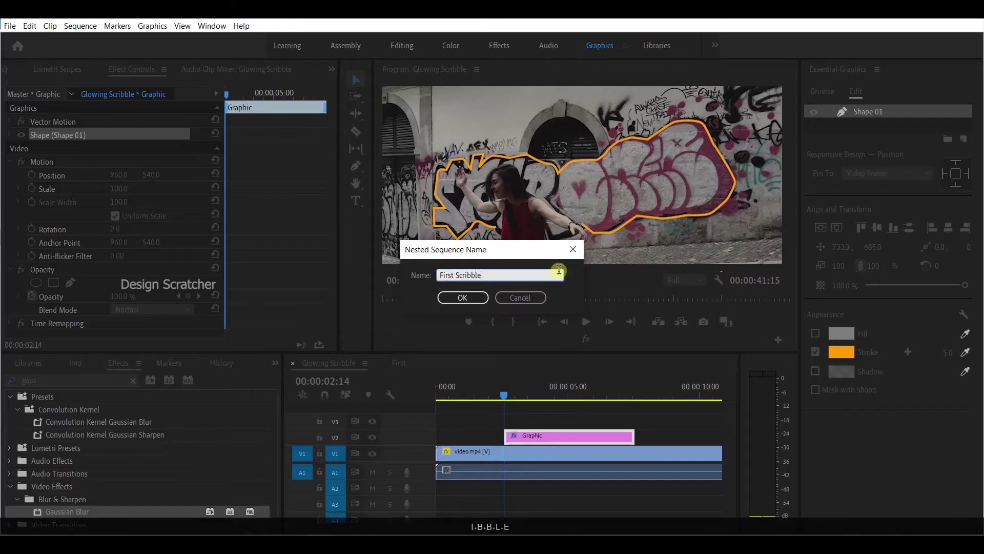
pyautogui.click(470, 299)
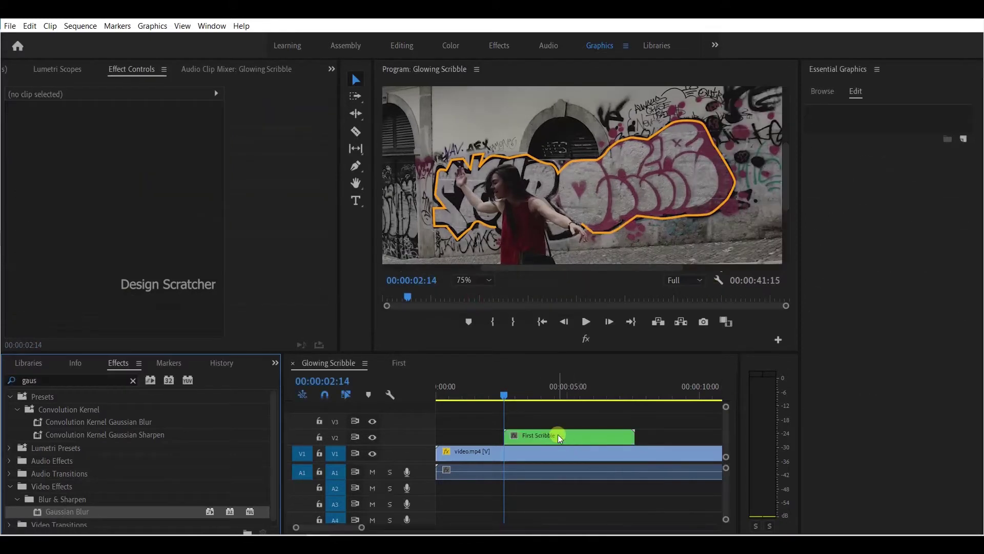
# Open the First Scribble nested sequence and duplicate its graphic clip onto track V3.
pyautogui.doubleClick(558, 435)
pyautogui.moveTo(464, 437); pyautogui.dragTo(466, 420)
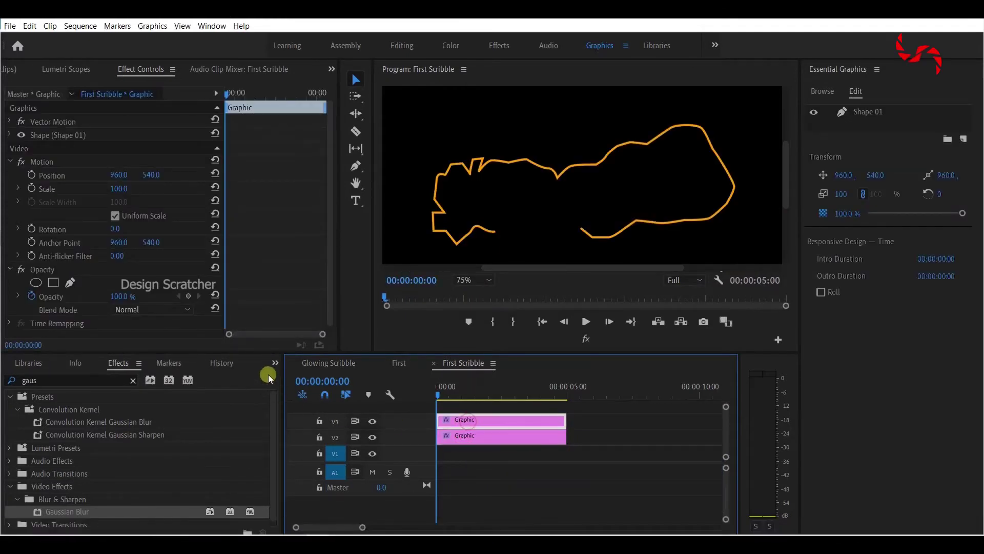
# Find the Gaussian Blur effect, apply it to the graphic on V3 and set its Blurriness to 60.
pyautogui.click(275, 363)
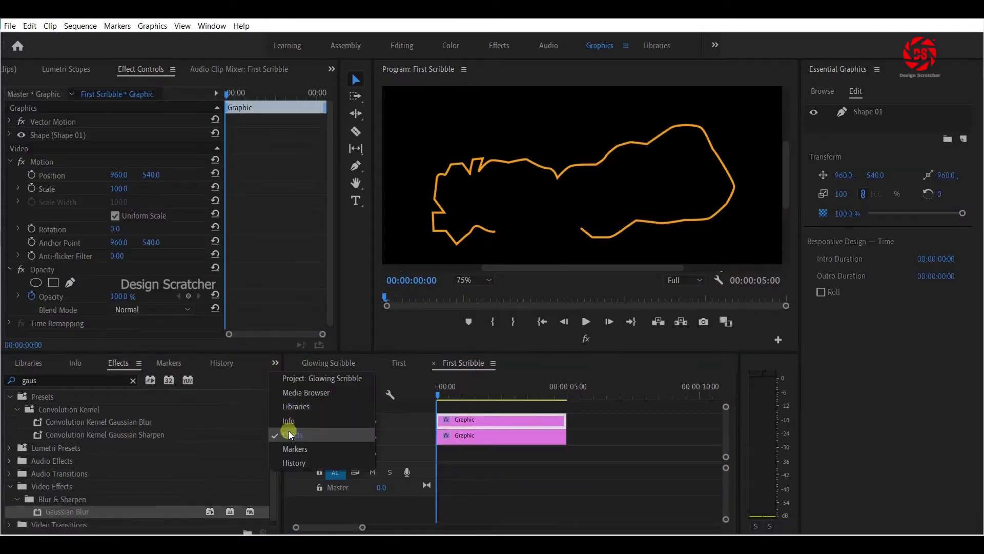
pyautogui.doubleClick(72, 380)
pyautogui.write('gau')
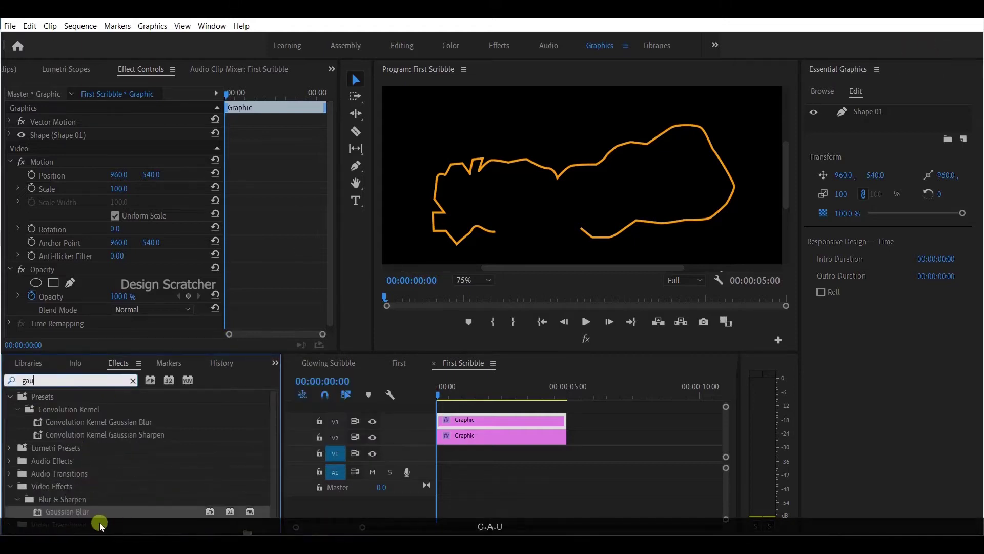
pyautogui.moveTo(97, 511); pyautogui.dragTo(488, 426)
pyautogui.click(114, 162)
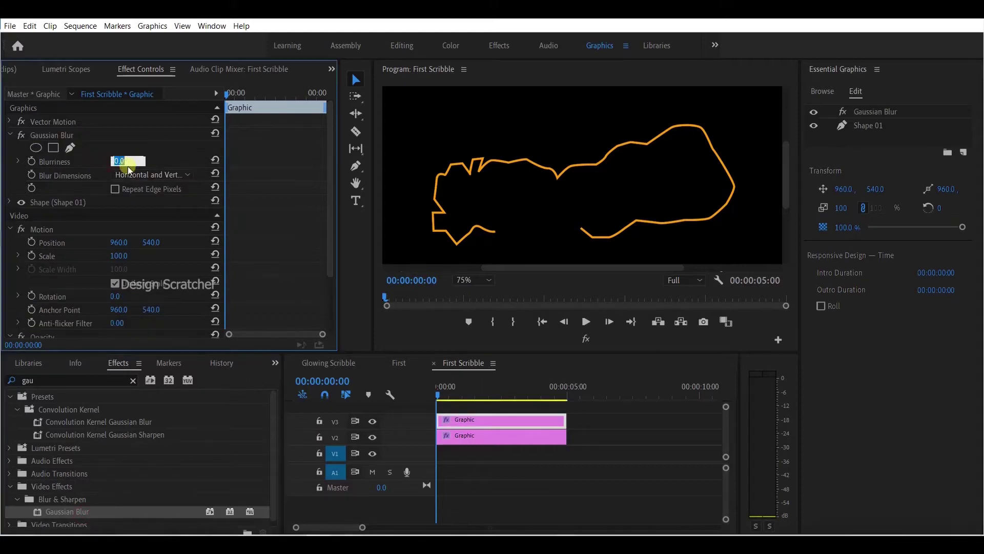
pyautogui.write('60')
pyautogui.click(455, 436)
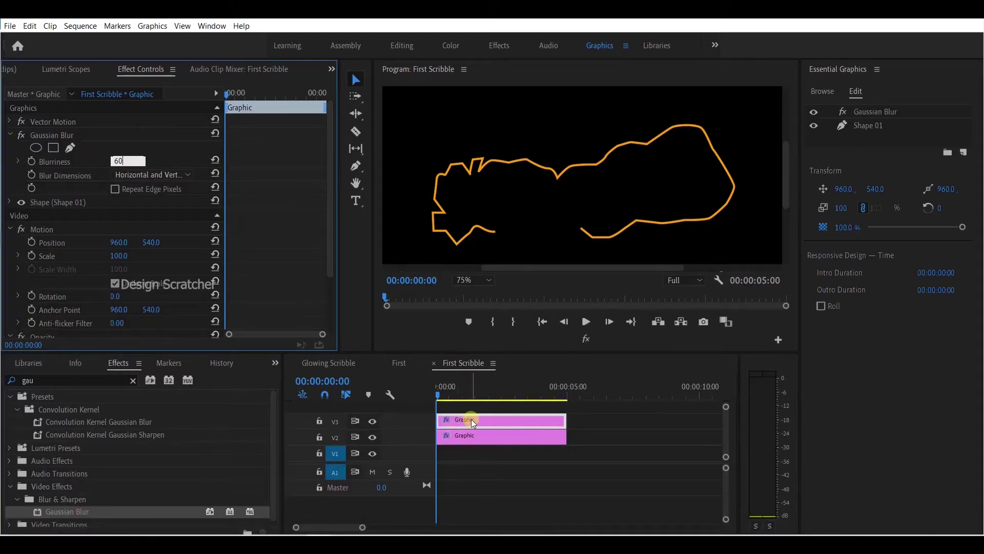
pyautogui.click(473, 422)
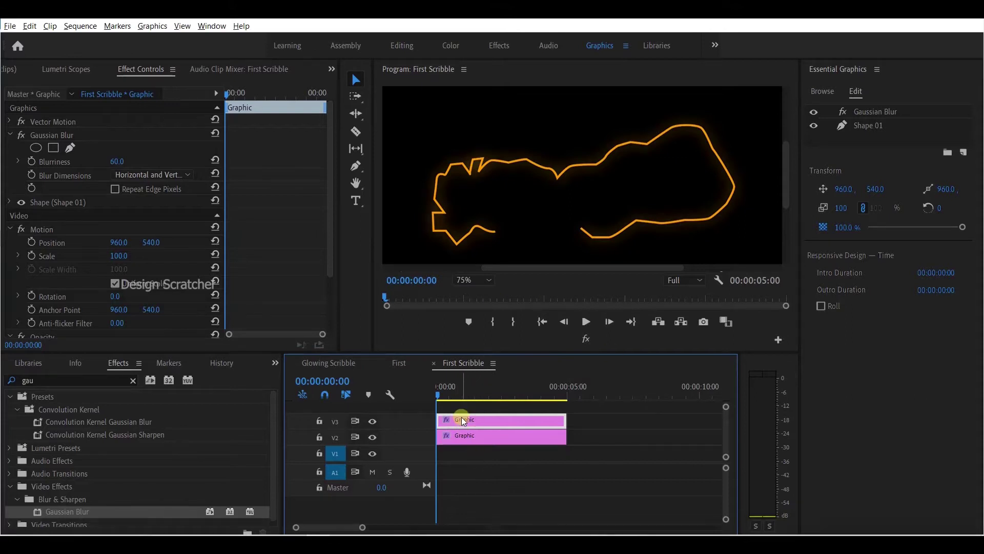
# Duplicate the blurred graphic from V3 onto V4 and set the copy's Blurriness to 64.
pyautogui.moveTo(462, 420); pyautogui.dragTo(461, 409)
pyautogui.click(471, 405)
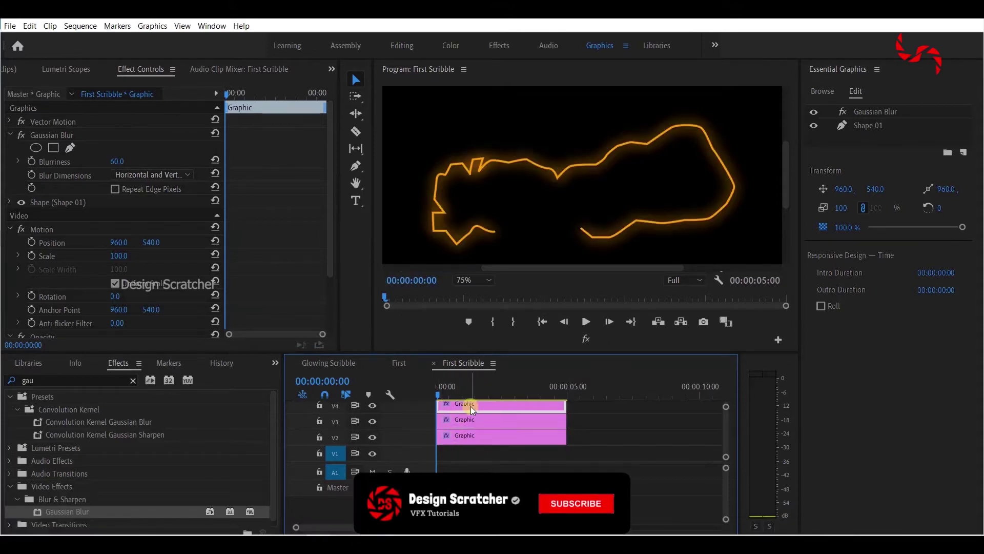
pyautogui.click(117, 169)
pyautogui.moveTo(117, 169)
pyautogui.mouseDown()
pyautogui.moveTo(143, 165)
pyautogui.moveTo(106, 165)
pyautogui.mouseUp()
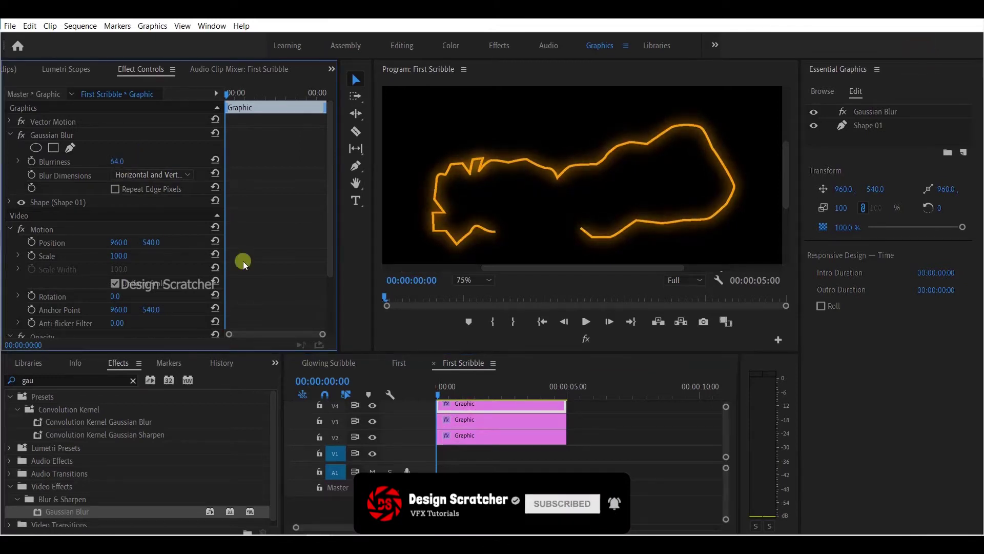
# Make room above the video tracks, duplicate the V4 graphic onto V5 and set the copy's Blurriness to 92.
pyautogui.moveTo(403, 448); pyautogui.dragTo(407, 482)
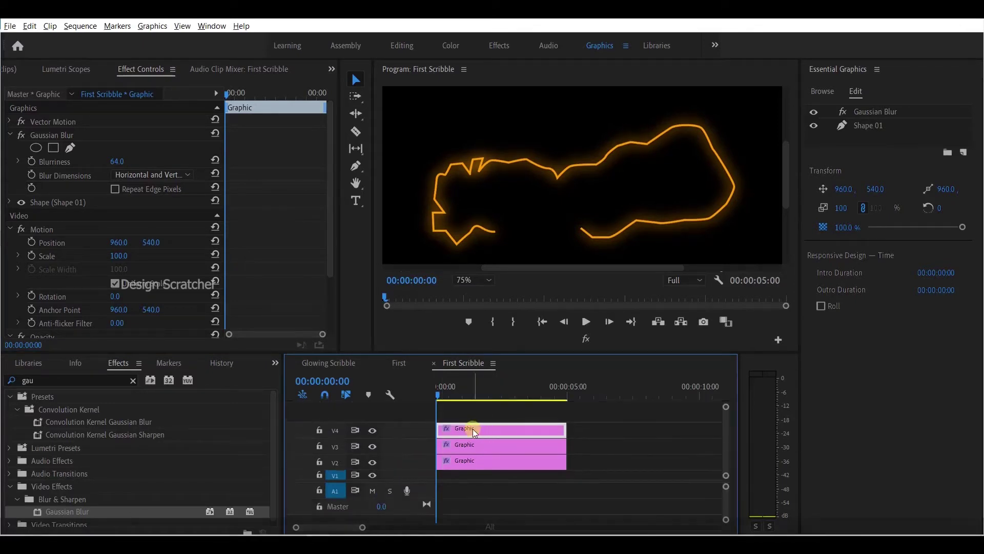
pyautogui.moveTo(473, 428); pyautogui.dragTo(472, 414)
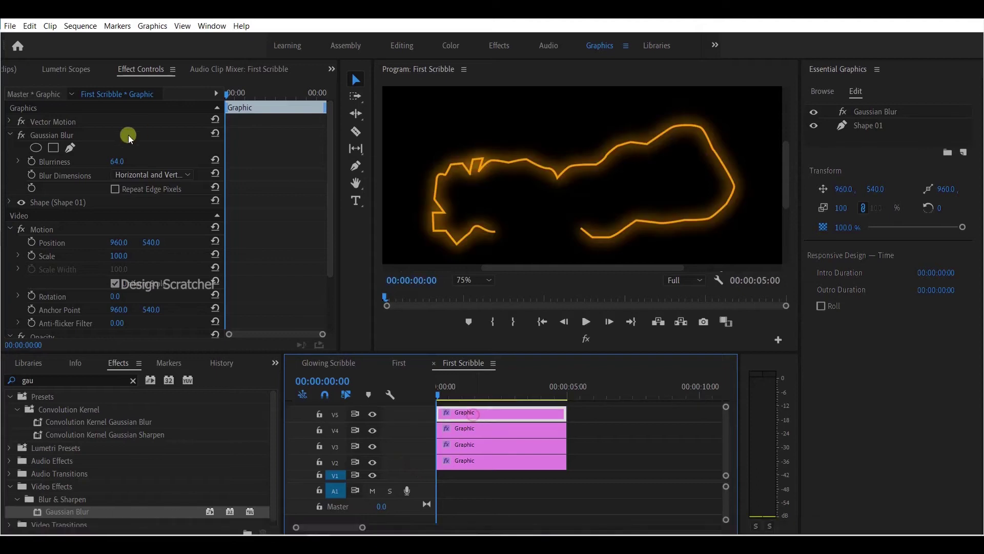
pyautogui.moveTo(116, 162); pyautogui.dragTo(134, 158)
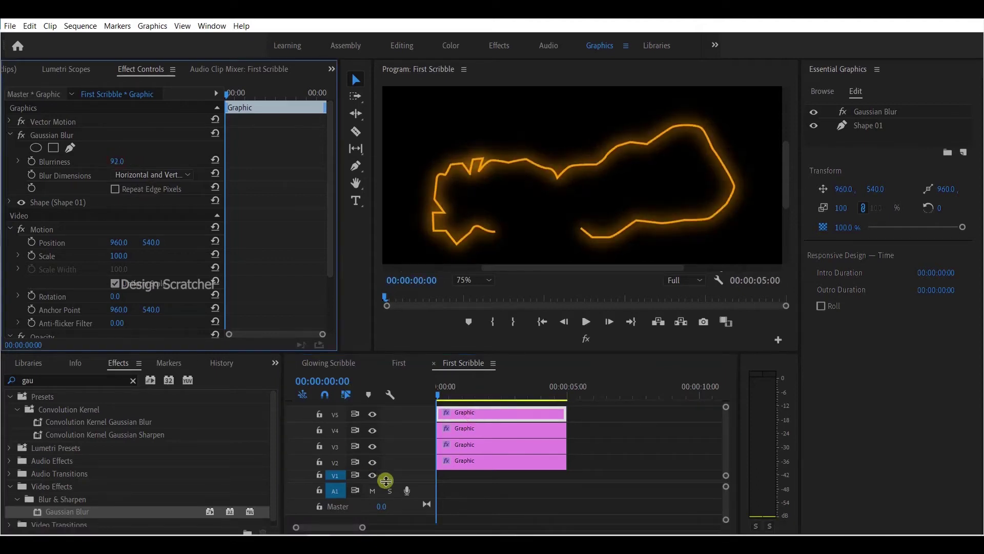
# Duplicate the blurred graphic from V5 onto V6 and set the copy's Blurriness to 135.
pyautogui.click(397, 469)
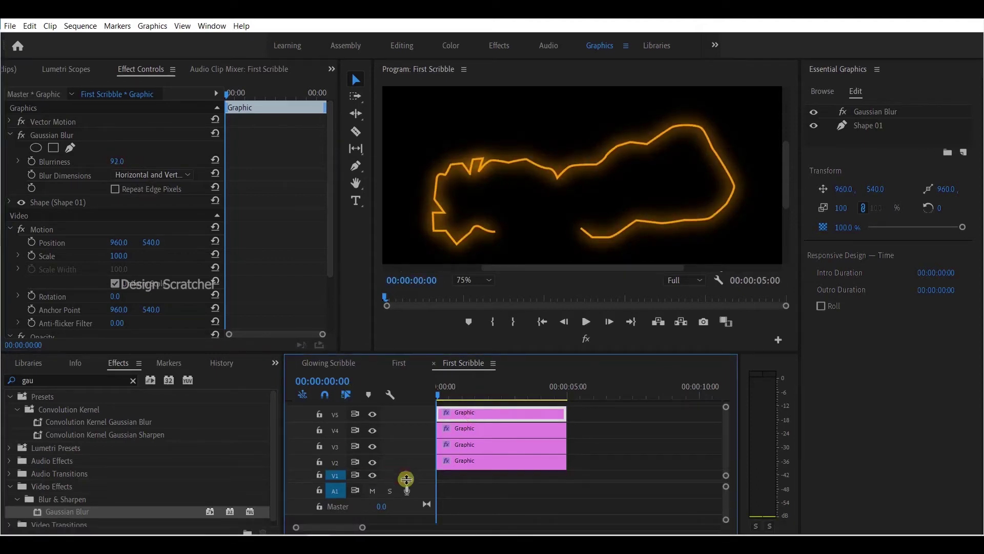
pyautogui.moveTo(391, 487)
pyautogui.mouseDown()
pyautogui.moveTo(401, 483)
pyautogui.moveTo(400, 504)
pyautogui.mouseUp()
pyautogui.moveTo(485, 432); pyautogui.dragTo(478, 418)
pyautogui.moveTo(119, 161); pyautogui.dragTo(105, 163)
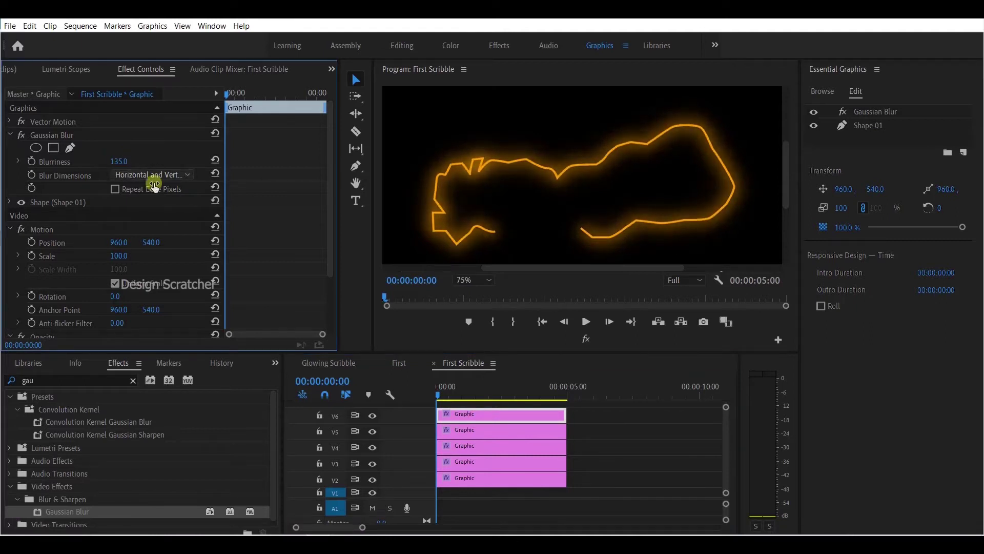
pyautogui.click(466, 414)
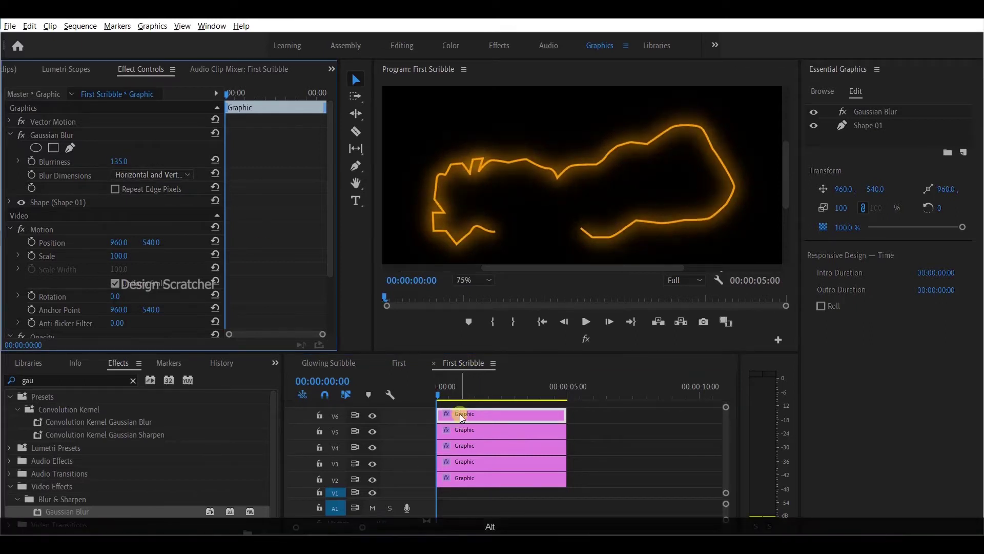
# In the Glowing Scribble sequence, turn off Uniform Scale for the First Scribble clip and keyframe Position, Scale Height and Scale Width at 00:00:02:14.
pyautogui.click(337, 364)
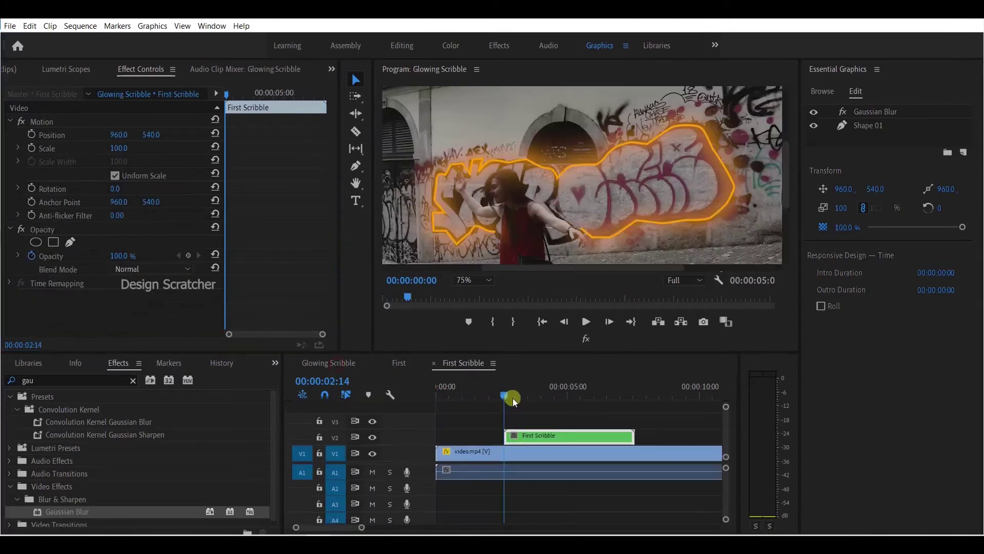
pyautogui.moveTo(505, 395)
pyautogui.mouseDown()
pyautogui.moveTo(516, 397)
pyautogui.moveTo(506, 398)
pyautogui.mouseUp()
pyautogui.click(521, 438)
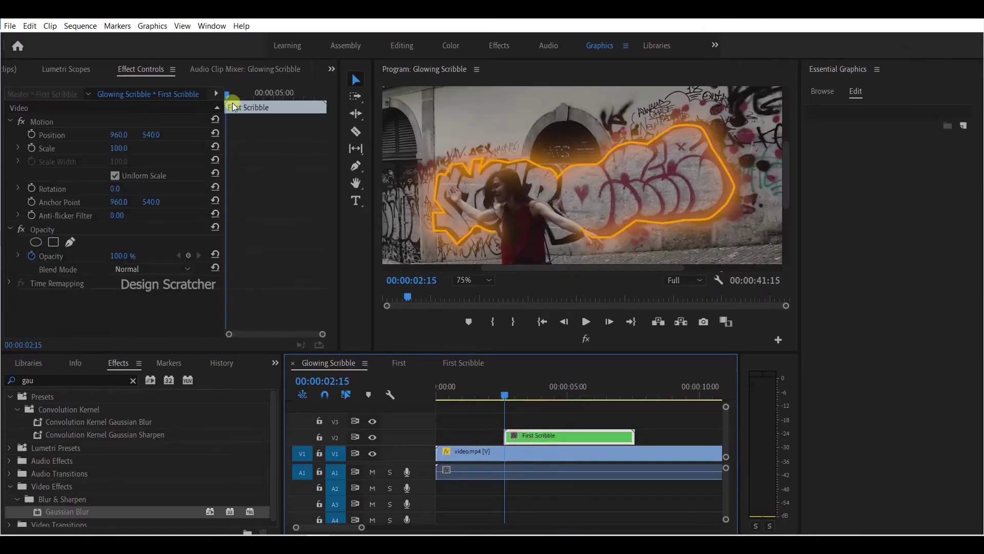
pyautogui.moveTo(232, 102); pyautogui.dragTo(165, 104)
pyautogui.click(115, 175)
pyautogui.click(32, 162)
pyautogui.click(31, 148)
pyautogui.click(31, 134)
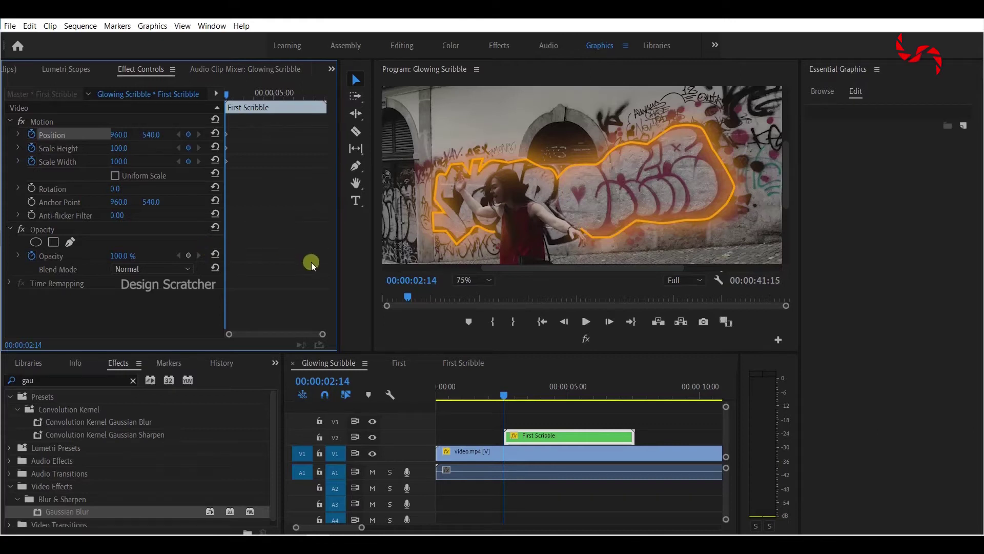
# Keyframe the First Scribble clip's horizontal Position at 00:00:02:17 so the outline shifts right with the graffiti.
pyautogui.press('Right')
pyautogui.press('Right')
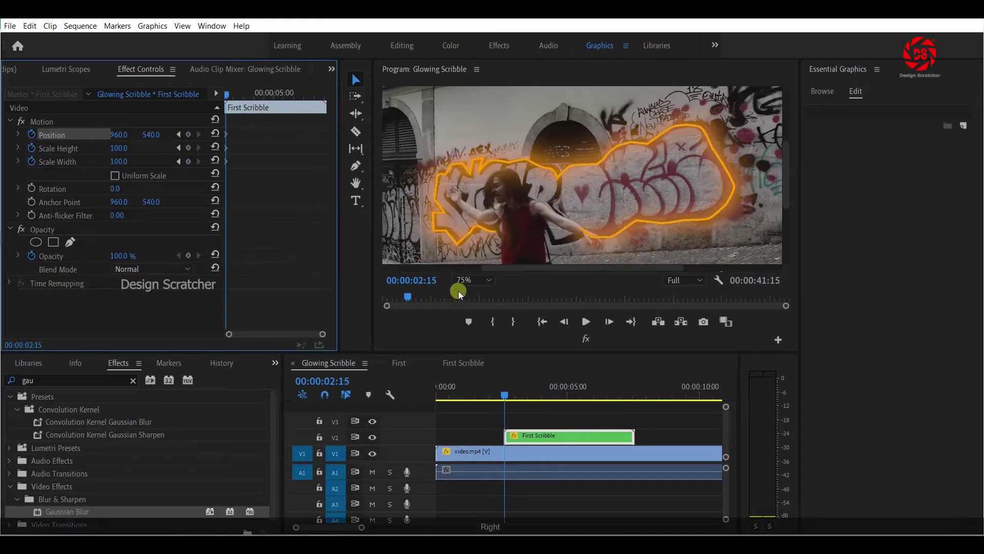
pyautogui.press('Right')
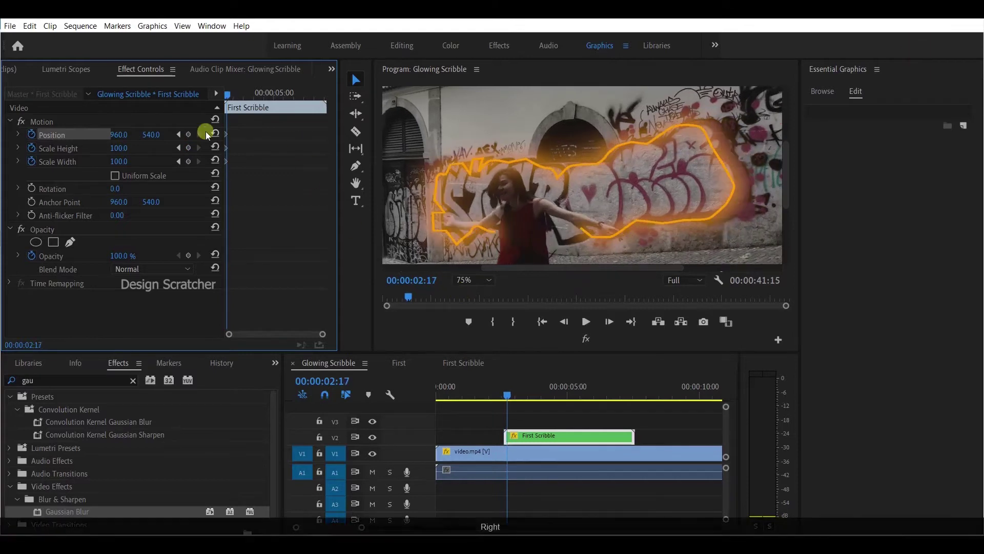
pyautogui.moveTo(123, 135); pyautogui.dragTo(133, 134)
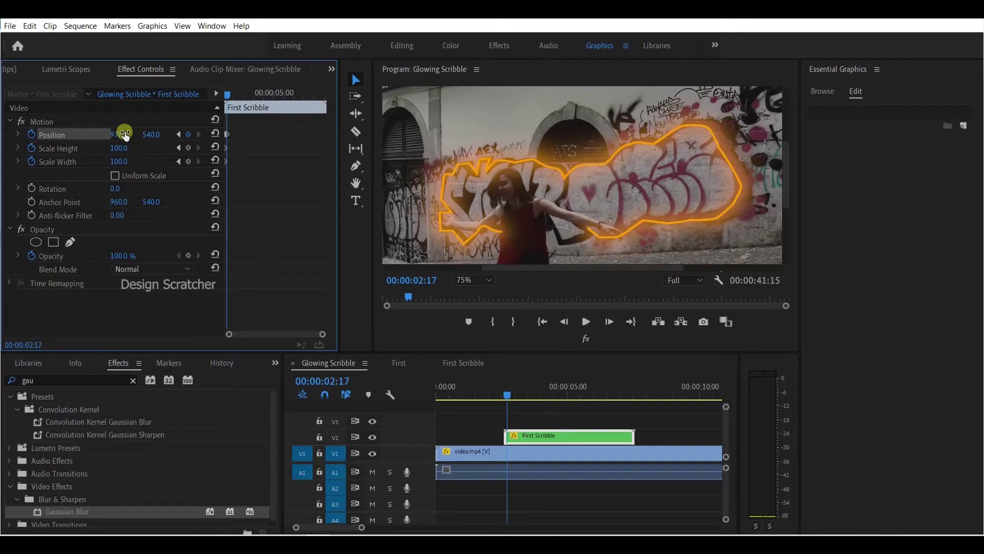
# At 00:00:02:19, keyframe First Scribble's Position X to 1016 and Scale Width to 105.
pyautogui.press('Right')
pyautogui.press('Right')
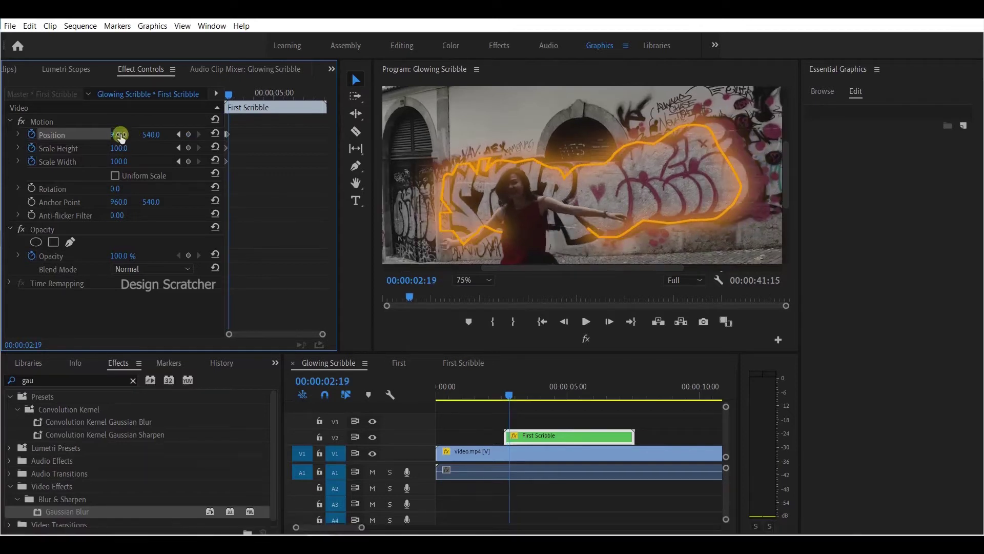
pyautogui.moveTo(148, 131); pyautogui.dragTo(166, 129)
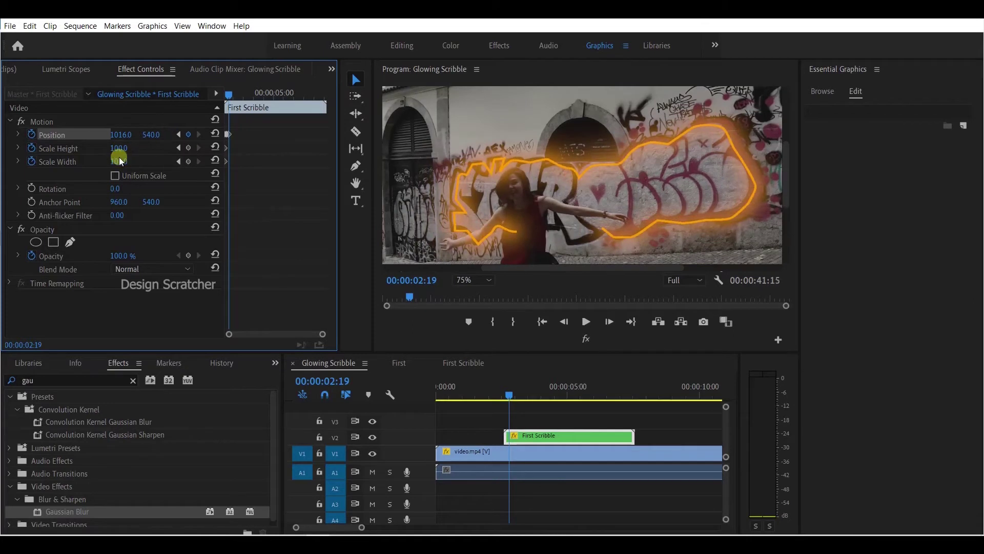
pyautogui.moveTo(121, 163)
pyautogui.mouseDown()
pyautogui.moveTo(134, 130)
pyautogui.moveTo(109, 136)
pyautogui.moveTo(147, 133)
pyautogui.mouseUp()
# Keyframe First Scribble's Position X to 1052 at 00:00:02:21 and 1104 at 00:00:02:23.
pyautogui.click(210, 204)
pyautogui.press('Right')
pyautogui.press('Right')
pyautogui.click(137, 161)
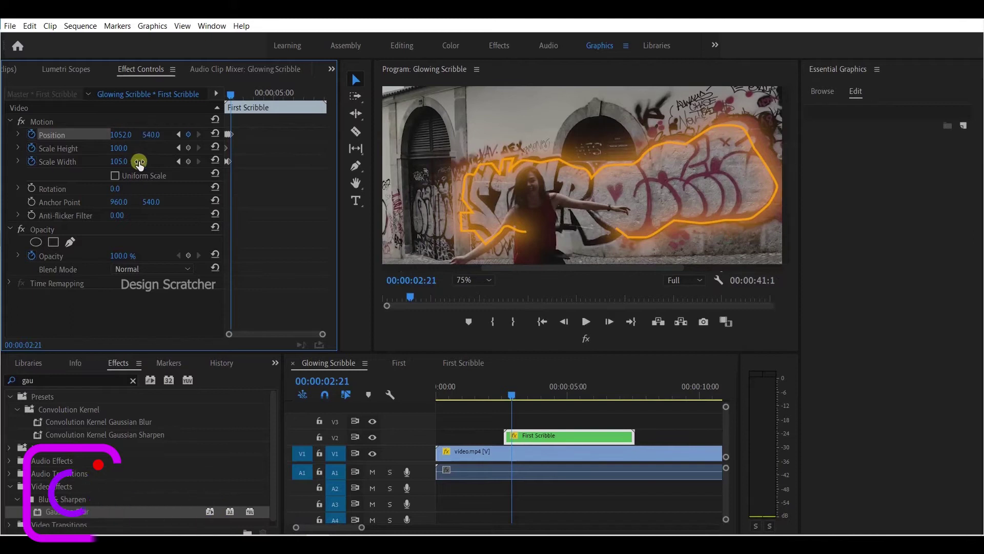
pyautogui.press('Right')
pyautogui.press('Right')
pyautogui.click(114, 148)
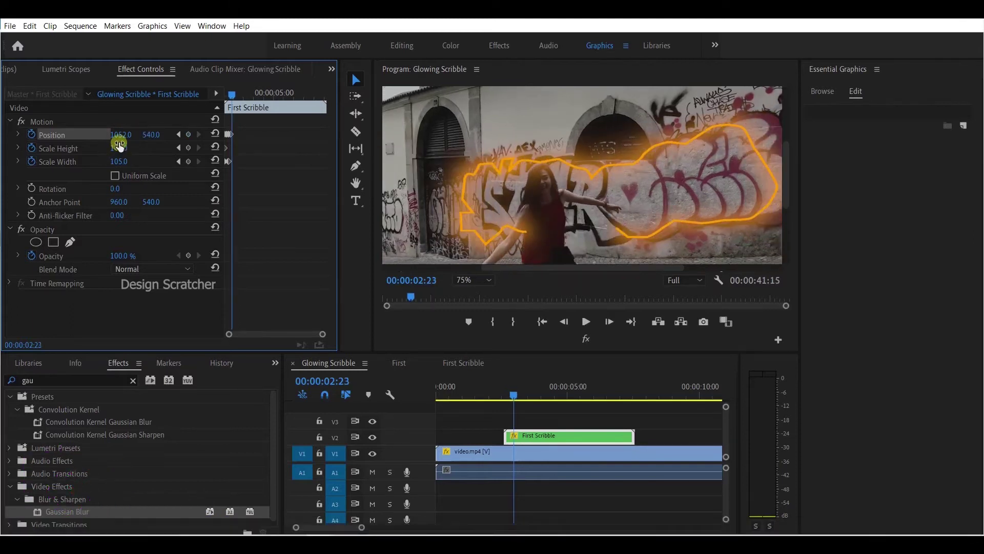
pyautogui.moveTo(119, 136); pyautogui.dragTo(144, 131)
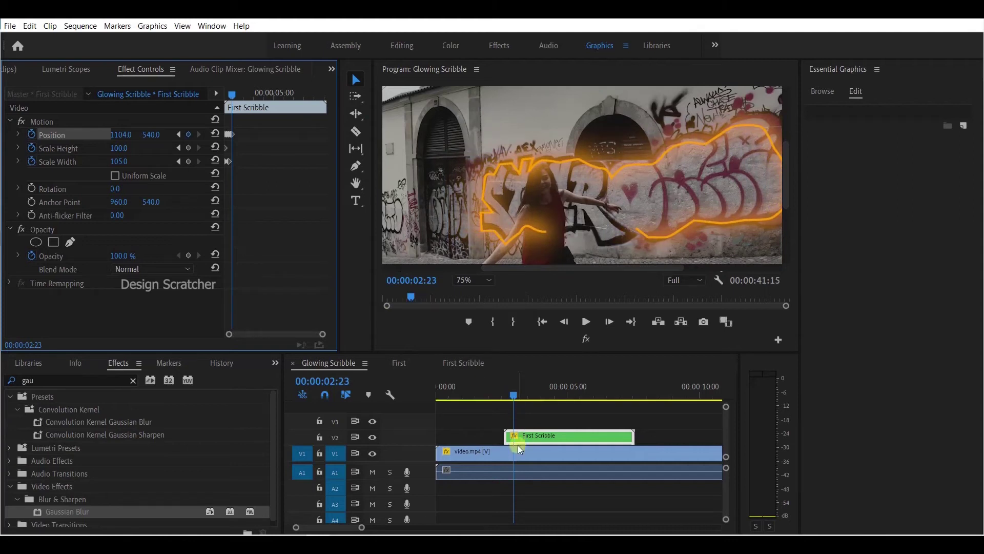
# Cut the First Scribble clip on V2 at 00:00:03:00 and delete the part after the cut.
pyautogui.press('c')
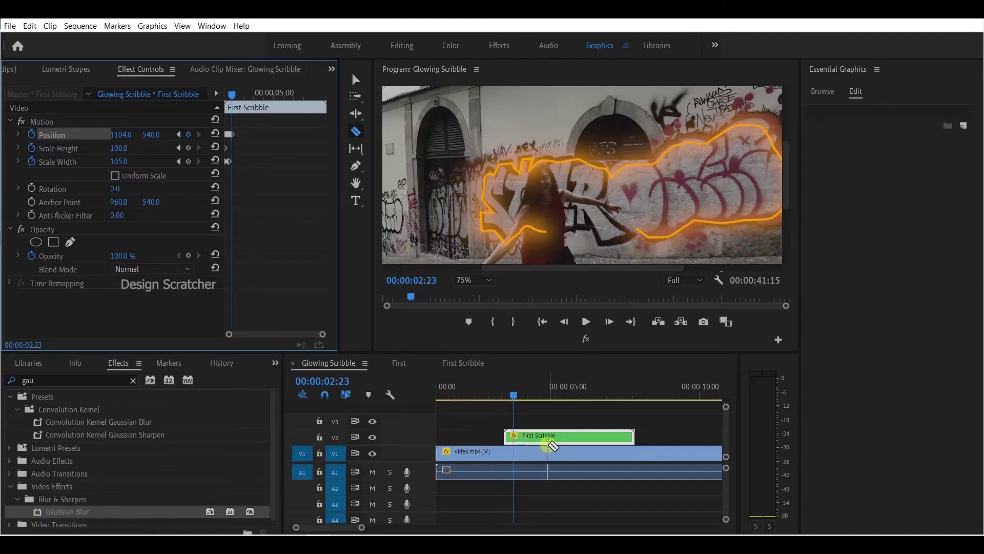
pyautogui.press('Right')
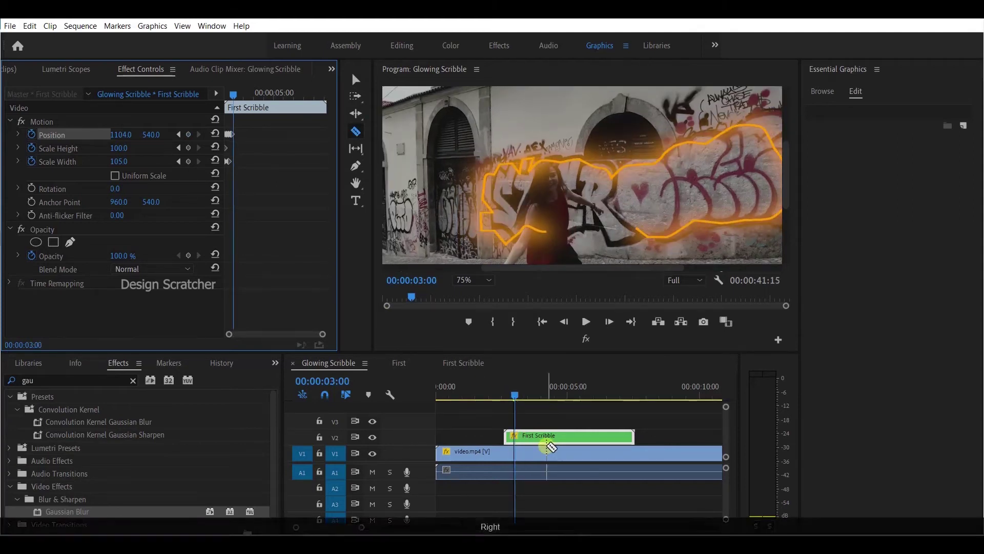
pyautogui.click(516, 439)
pyautogui.press('v')
pyautogui.click(536, 457)
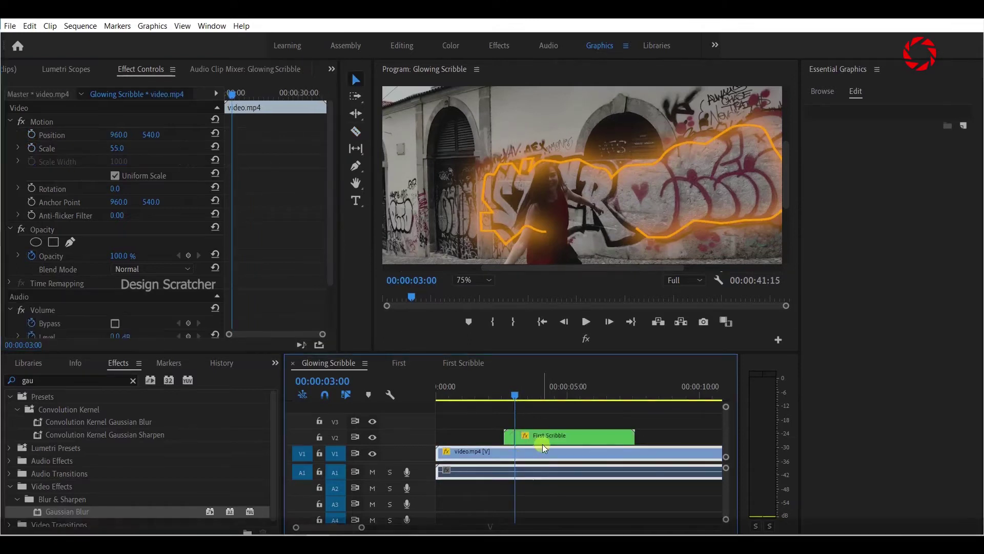
pyautogui.click(545, 435)
pyautogui.press('Delete')
pyautogui.press('Delete')
# Play back the shortened First Scribble clip to check how the outline follows the graffiti, and reselect the clip.
pyautogui.moveTo(515, 389)
pyautogui.mouseDown()
pyautogui.moveTo(497, 398)
pyautogui.moveTo(520, 399)
pyautogui.moveTo(509, 398)
pyautogui.mouseUp()
pyautogui.press('space')
pyautogui.click(511, 437)
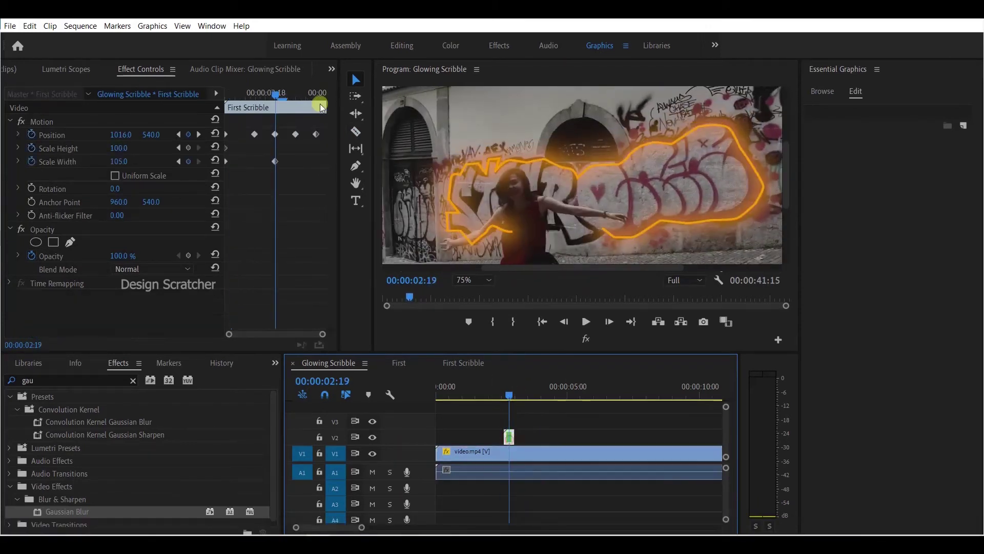
pyautogui.click(283, 95)
pyautogui.press('End')
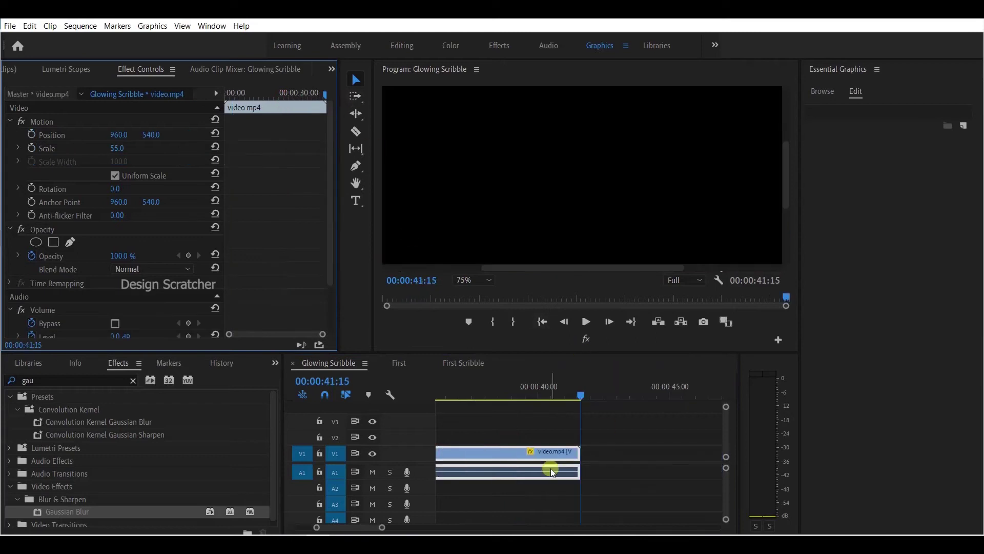
pyautogui.scroll(10, 551, 460)
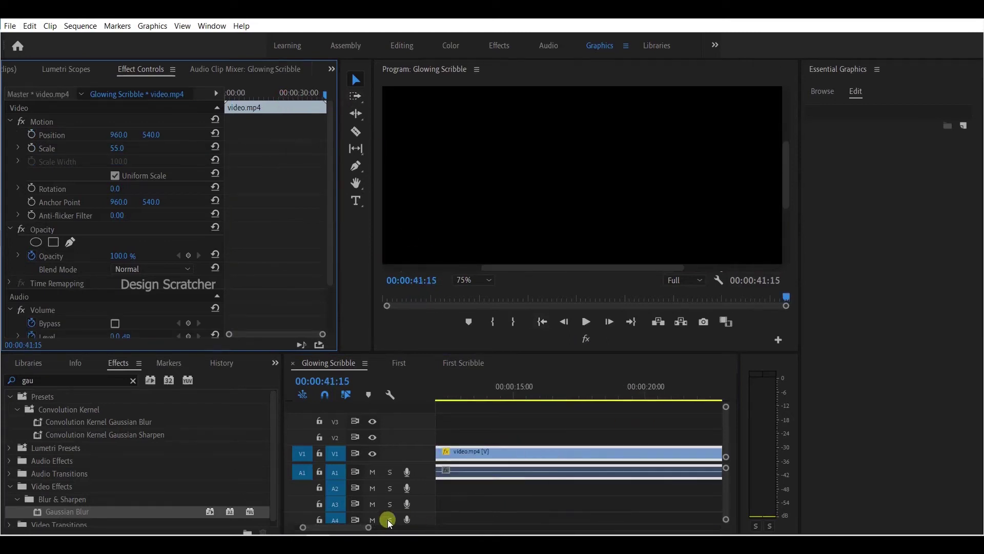
pyautogui.moveTo(332, 526); pyautogui.dragTo(305, 526)
pyautogui.click(513, 438)
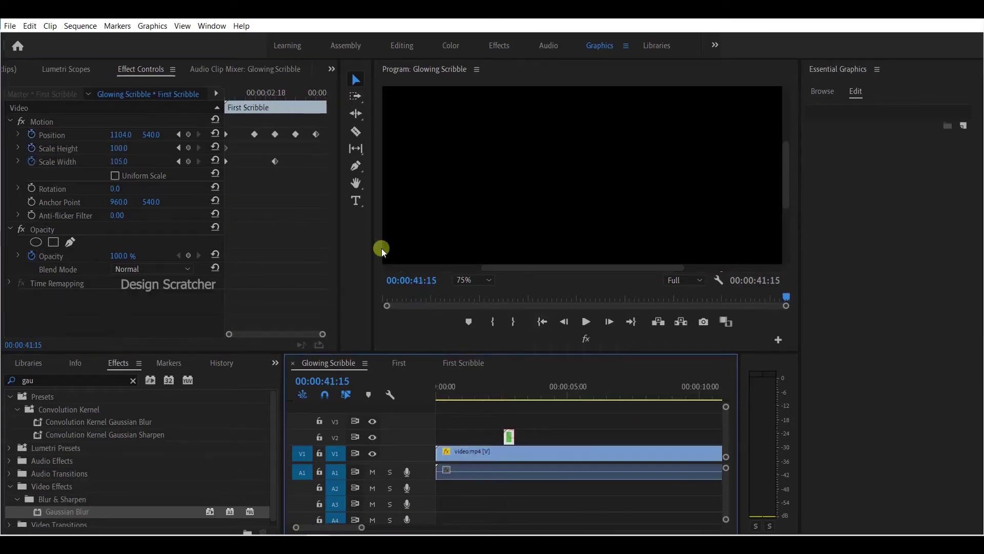
# Extend the First Scribble clip past 00:00:03:00 and keyframe its Position X to 1126 at that frame.
pyautogui.click(305, 92)
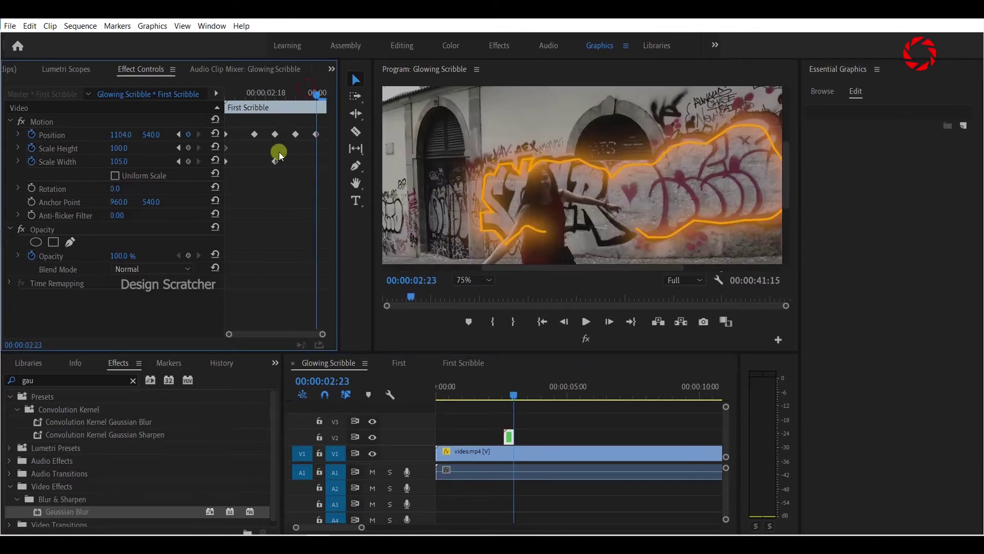
pyautogui.click(395, 244)
pyautogui.press('Right')
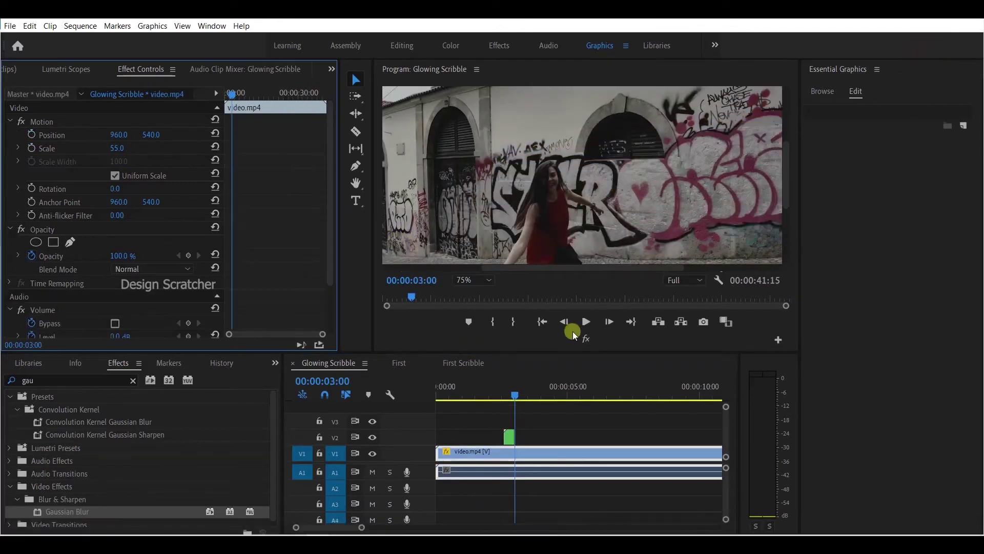
pyautogui.click(508, 440)
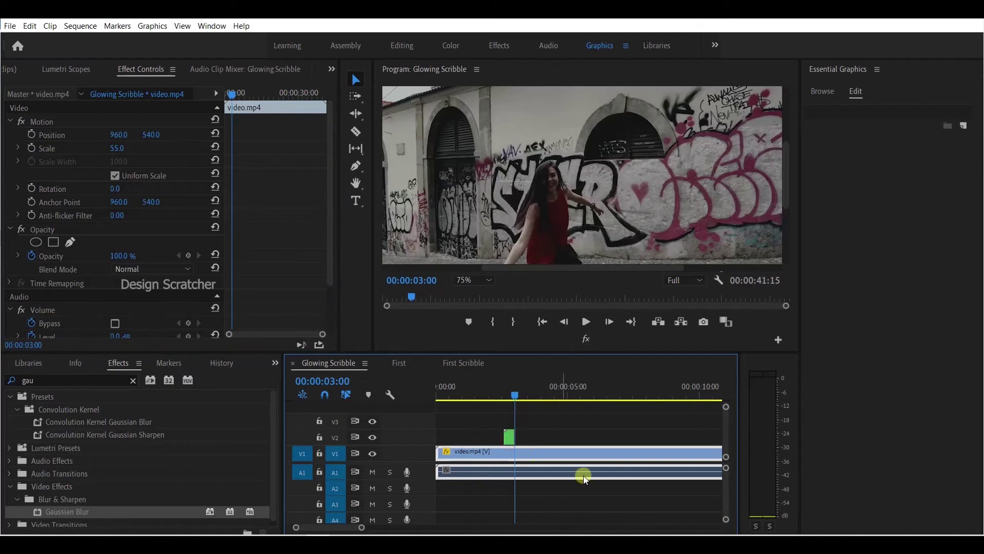
pyautogui.click(510, 437)
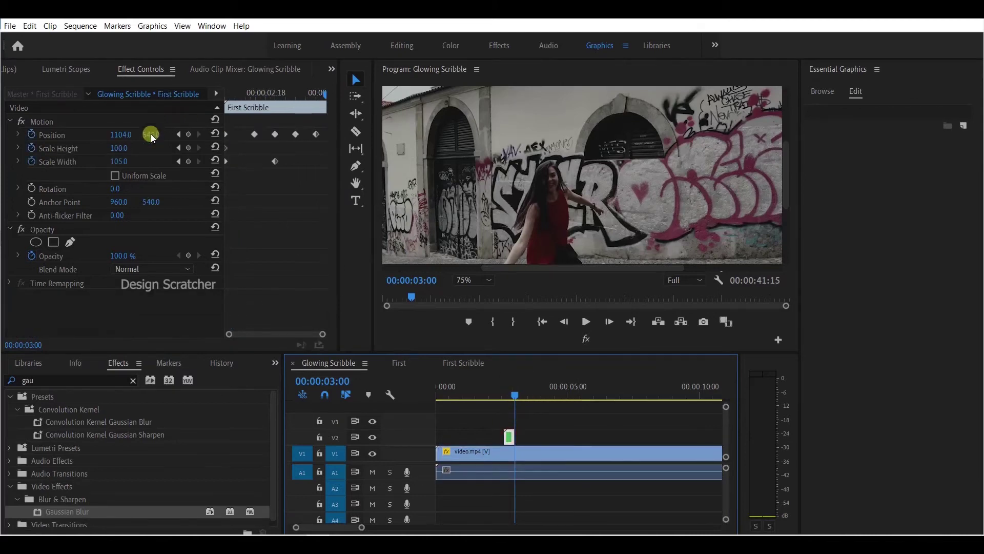
pyautogui.moveTo(533, 437); pyautogui.dragTo(531, 438)
pyautogui.moveTo(121, 134); pyautogui.dragTo(134, 137)
# Split the extended First Scribble clip at 00:00:03:00 and remove the leftover piece.
pyautogui.press('c')
pyautogui.click(515, 436)
pyautogui.press('v')
pyautogui.click(522, 436)
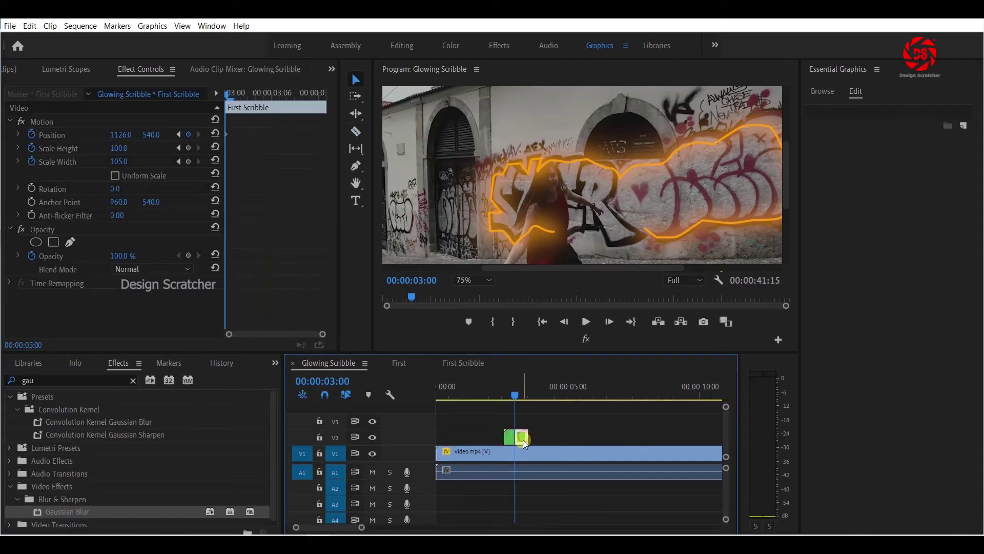
# Position the playhead at 00:00:03:23, past the First Scribble clip.
pyautogui.moveTo(514, 398); pyautogui.dragTo(543, 405)
pyautogui.press('space')
pyautogui.press('space')
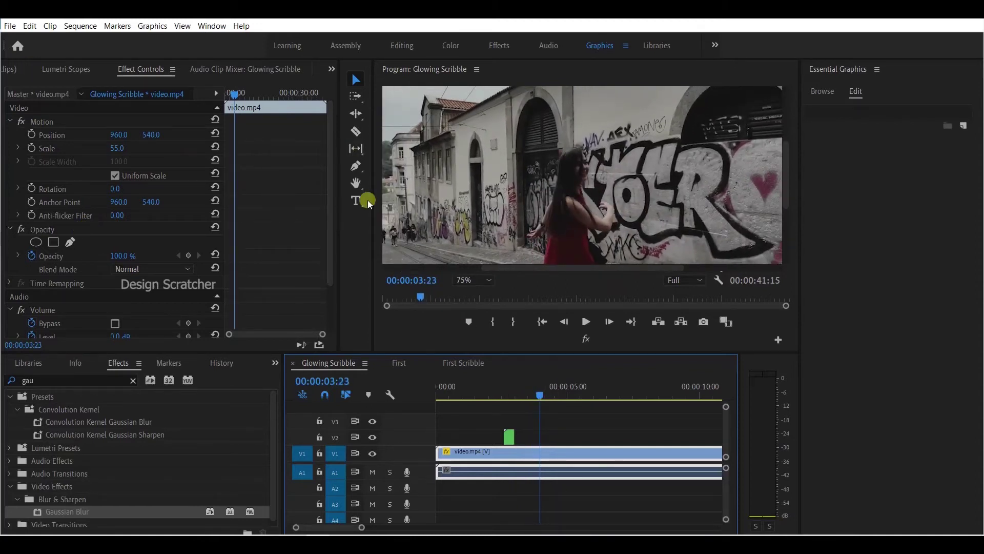
pyautogui.click(355, 165)
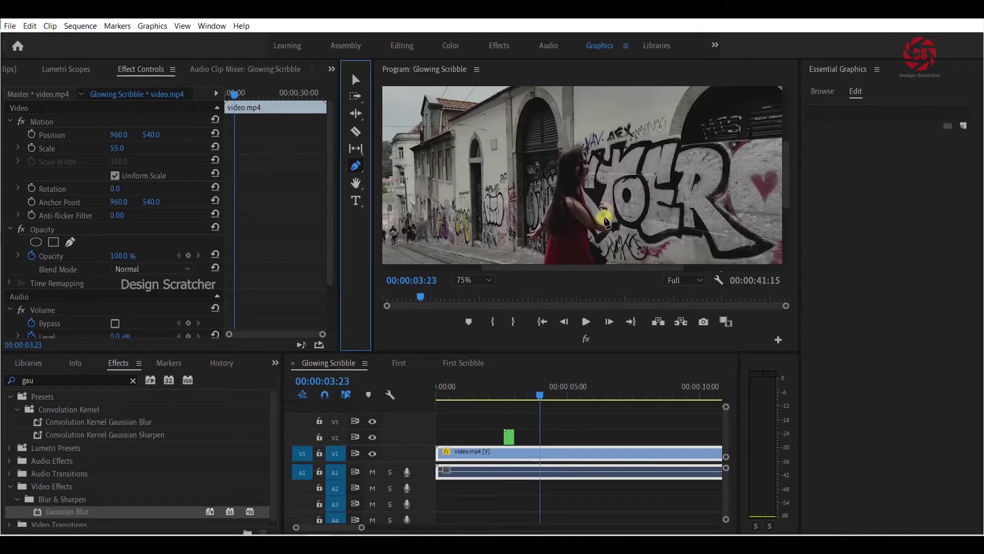
pyautogui.click(608, 213)
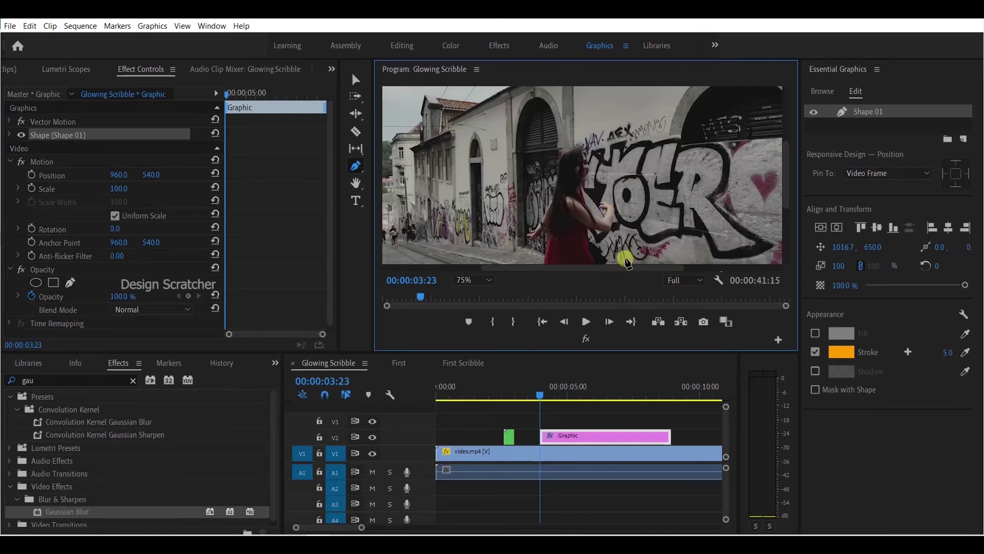
pyautogui.hotkey('ctrl', 'z')
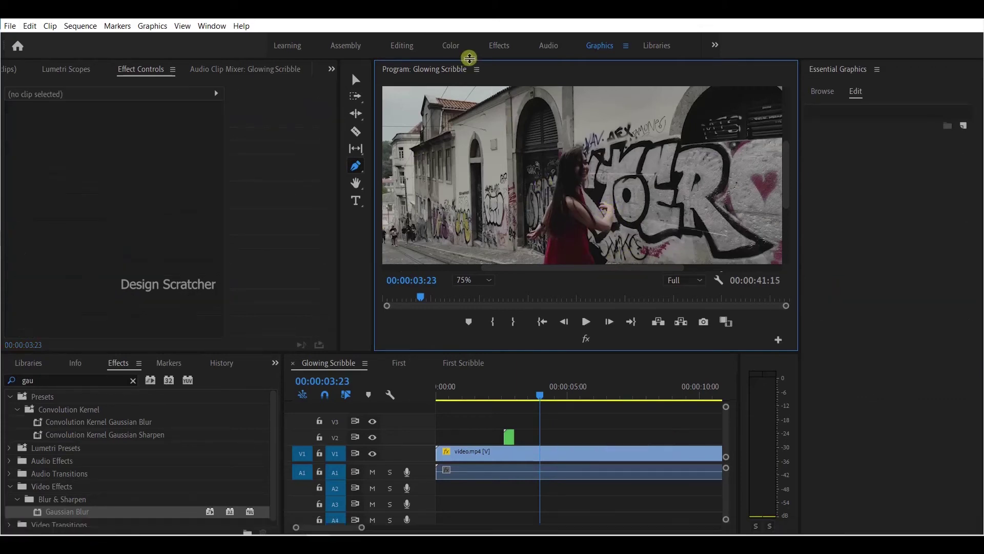
# Draw a pen outline around the woman's head and arm at 00:00:03:23 and set its stroke colour to cyan 00F7FF.
pyautogui.click(447, 45)
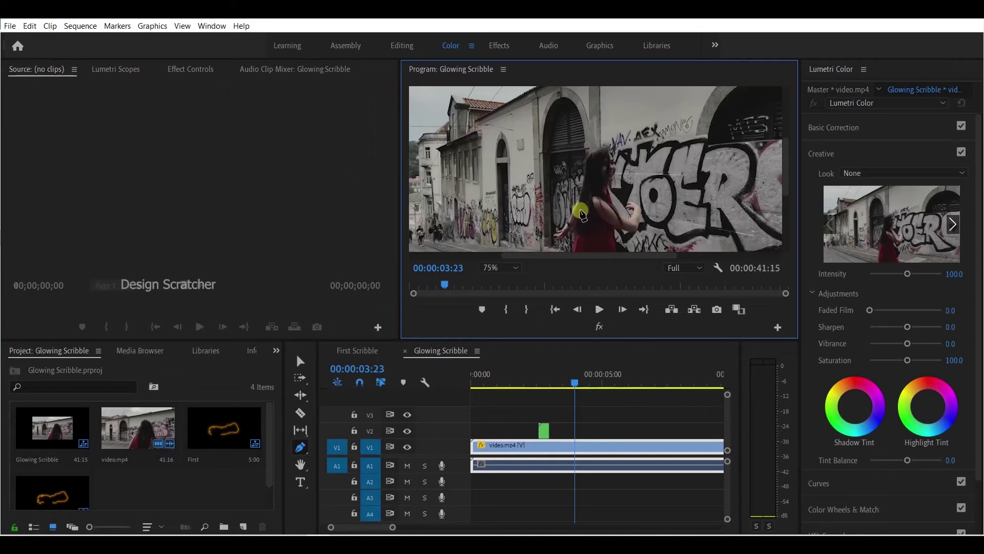
pyautogui.click(578, 214)
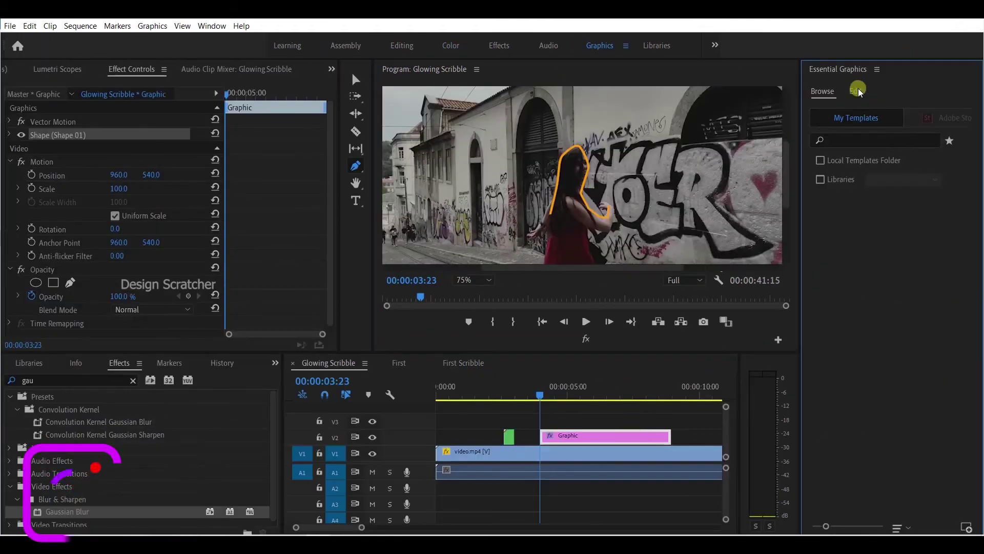
pyautogui.click(855, 91)
pyautogui.click(841, 352)
pyautogui.moveTo(516, 203); pyautogui.dragTo(519, 277)
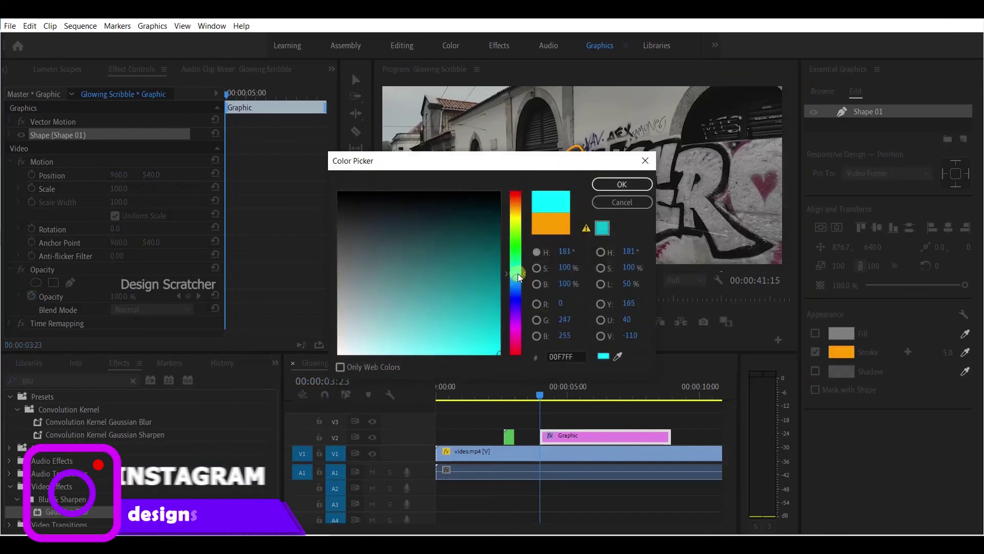
pyautogui.click(625, 183)
# Nest the cyan outline graphic as Nested Sequence 03 and open that sequence with more room for its video tracks.
pyautogui.rightClick(579, 440)
pyautogui.click(582, 270)
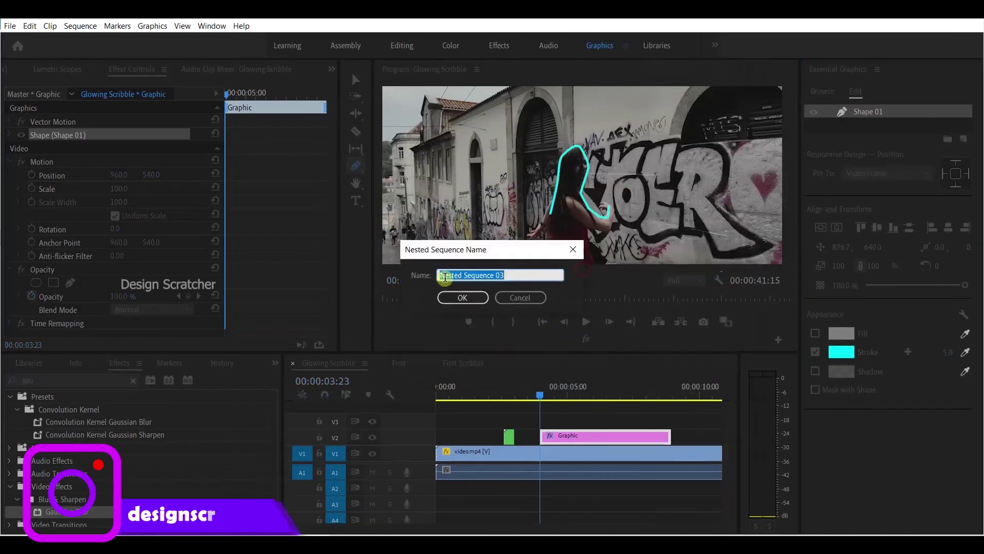
pyautogui.click(463, 297)
pyautogui.doubleClick(580, 439)
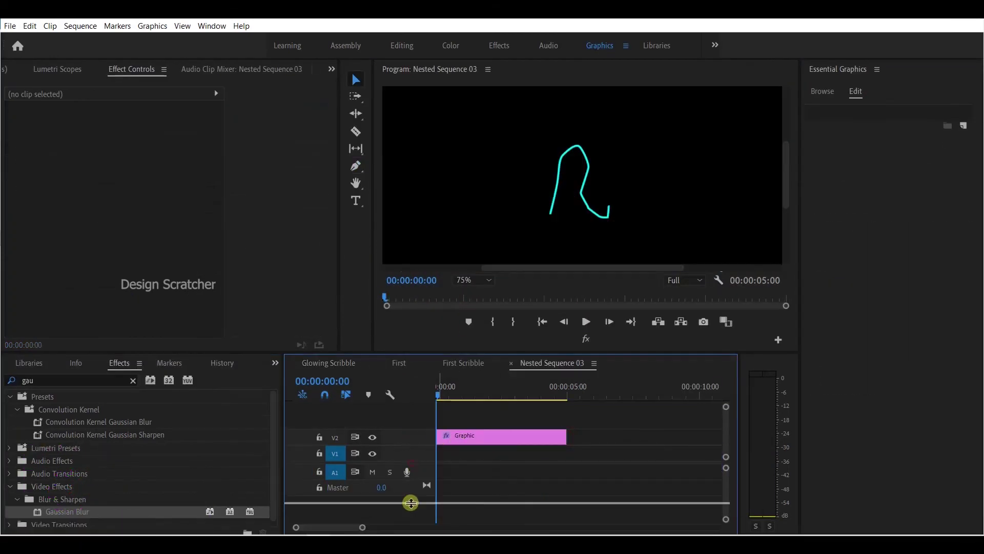
pyautogui.moveTo(410, 511); pyautogui.dragTo(411, 511)
# Duplicate the cyan graphic onto the track above, apply Gaussian Blur to the copy and set its Blurriness to 6.
pyautogui.click(468, 481)
pyautogui.keyDown('alt'); pyautogui.moveTo(468, 481); pyautogui.dragTo(468, 466); pyautogui.keyUp('alt')
pyautogui.moveTo(68, 511); pyautogui.dragTo(466, 436)
pyautogui.click(118, 161)
pyautogui.write('6')
pyautogui.press('Return')
# Stack further blurred copies of the graphic up to V6, giving one copy a Blurriness of 86 and the V6 copy 142.
pyautogui.click(117, 161)
pyautogui.write('86')
pyautogui.press('Return')
pyautogui.moveTo(117, 161); pyautogui.dragTo(130, 161)
pyautogui.keyDown('alt'); pyautogui.moveTo(466, 435); pyautogui.dragTo(466, 419); pyautogui.keyUp('alt')
pyautogui.moveTo(119, 161); pyautogui.dragTo(135, 161)
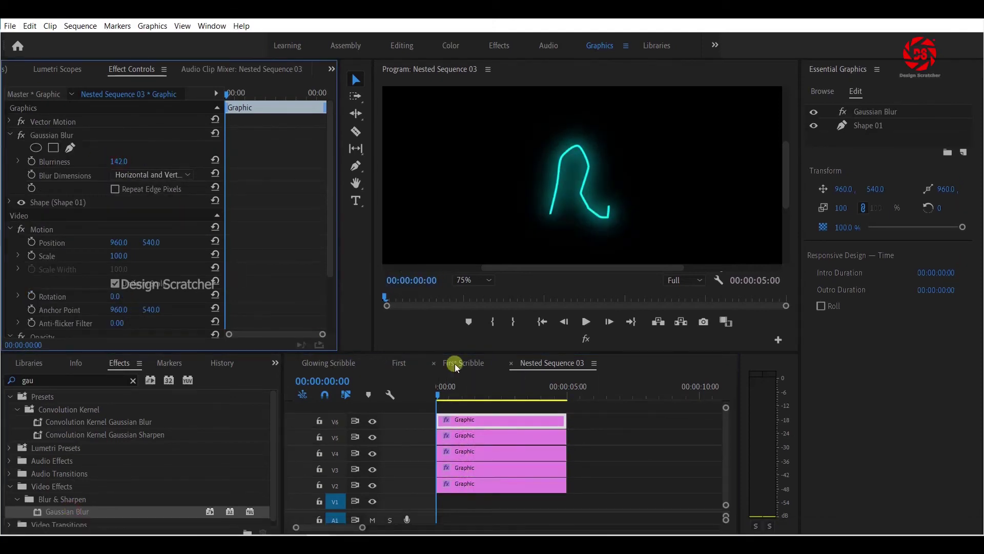
# In the Glowing Scribble sequence, turn off Uniform Scale for the Nested Sequence 03 clip and keyframe Position, Scale Height and Scale Width.
pyautogui.click(328, 363)
pyautogui.click(588, 444)
pyautogui.click(115, 175)
# Keyframe Nested Sequence 03's Position at 00:00:04:01 and two frames further on so the cyan outline follows the woman's head.
pyautogui.press('Right')
pyautogui.press('Right')
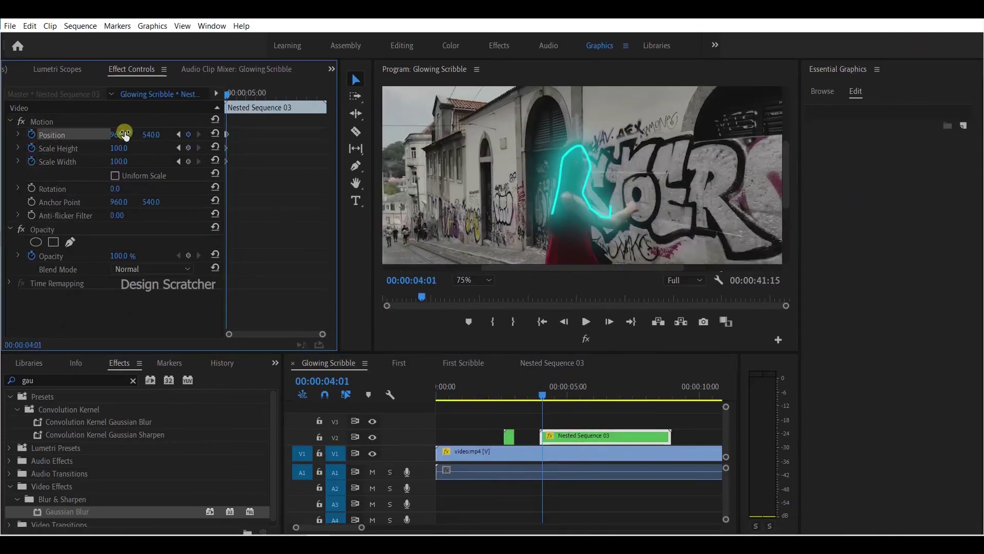
pyautogui.moveTo(128, 135); pyautogui.dragTo(106, 138)
pyautogui.press('Right')
# Keyframe Nested Sequence 03's Scale Height to 116, Scale Width to 133, and Position to 1000, 481 at 00:00:04:07 and 1006, 471 at 00:00:04:08.
pyautogui.press('Right')
pyautogui.click(154, 135)
pyautogui.press('Right')
pyautogui.press('Right')
pyautogui.press('Right')
pyautogui.click(117, 135)
pyautogui.press('Right')
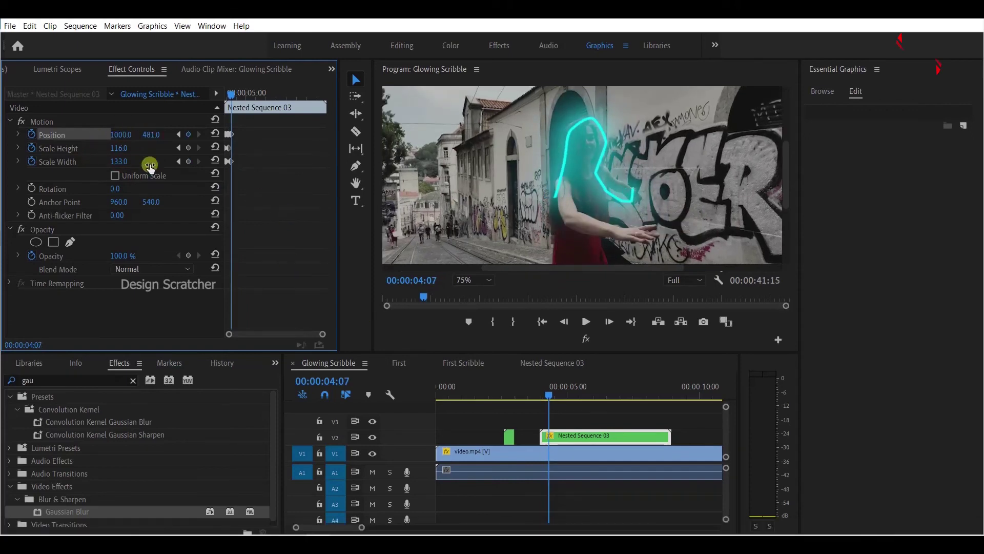
pyautogui.press('Right')
pyautogui.click(113, 135)
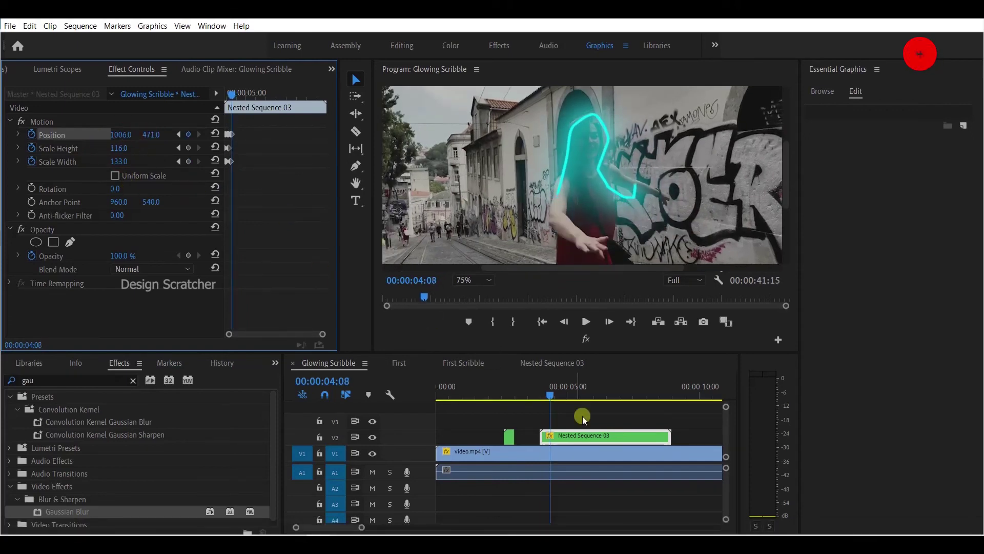
# Cut the Nested Sequence 03 clip at 00:00:04:08 and delete the part after the cut.
pyautogui.press('c')
pyautogui.click(550, 439)
pyautogui.press('v')
pyautogui.click(563, 437)
pyautogui.press('Delete')
# Play back both glowing outlines, move on to 00:00:05:04 and save the project.
pyautogui.moveTo(547, 390); pyautogui.dragTo(468, 390)
pyautogui.press('space')
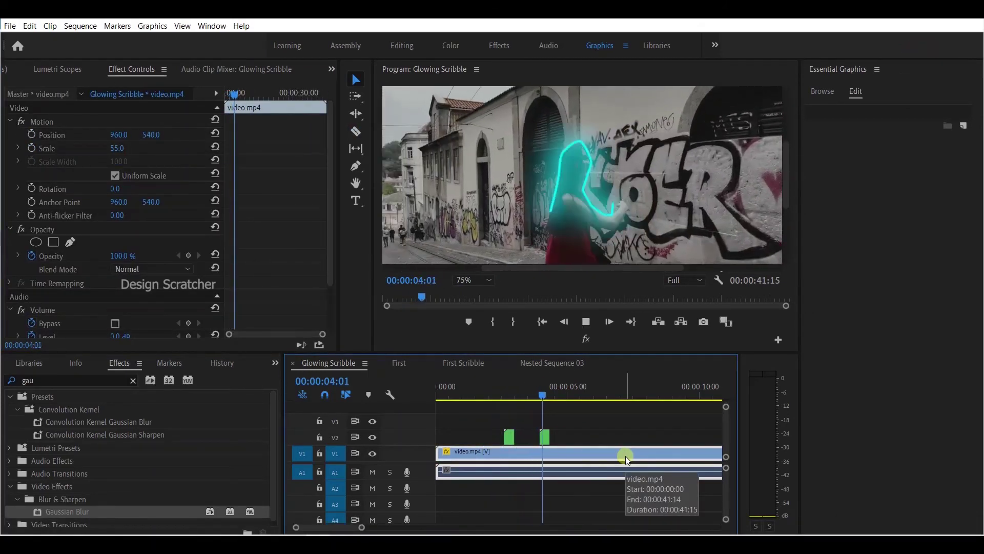
pyautogui.press('space')
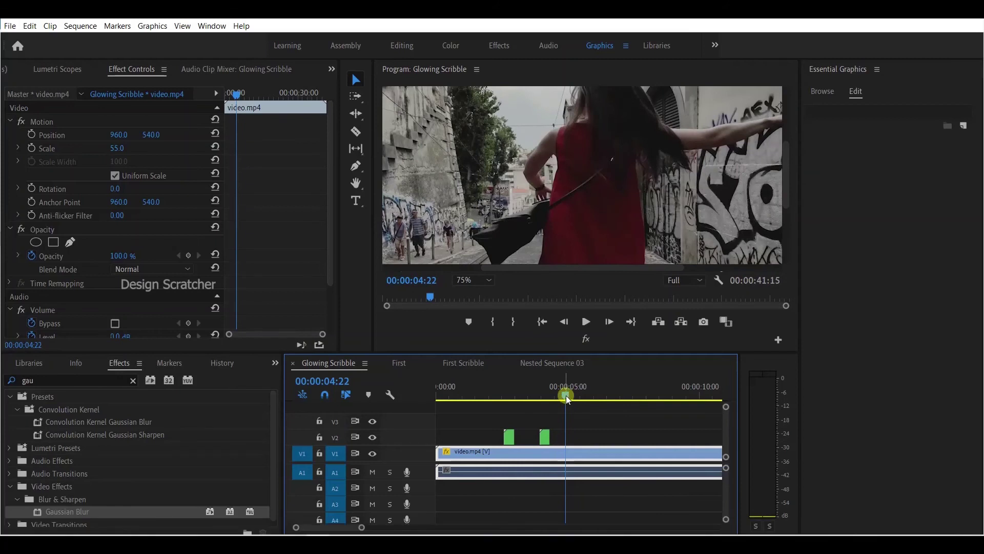
pyautogui.moveTo(568, 396)
pyautogui.mouseDown()
pyautogui.moveTo(596, 404)
pyautogui.moveTo(571, 405)
pyautogui.mouseUp()
pyautogui.hotkey('ctrl', 's')
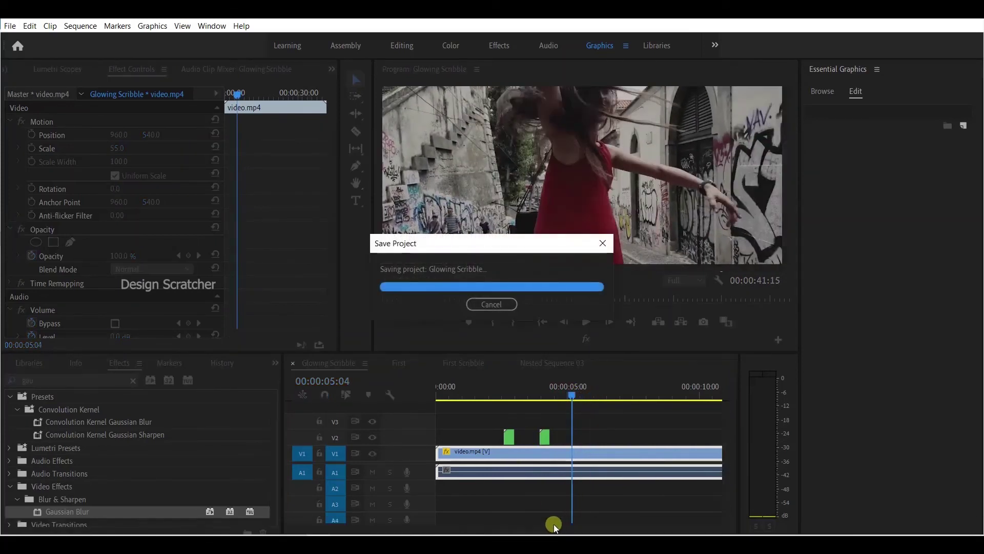